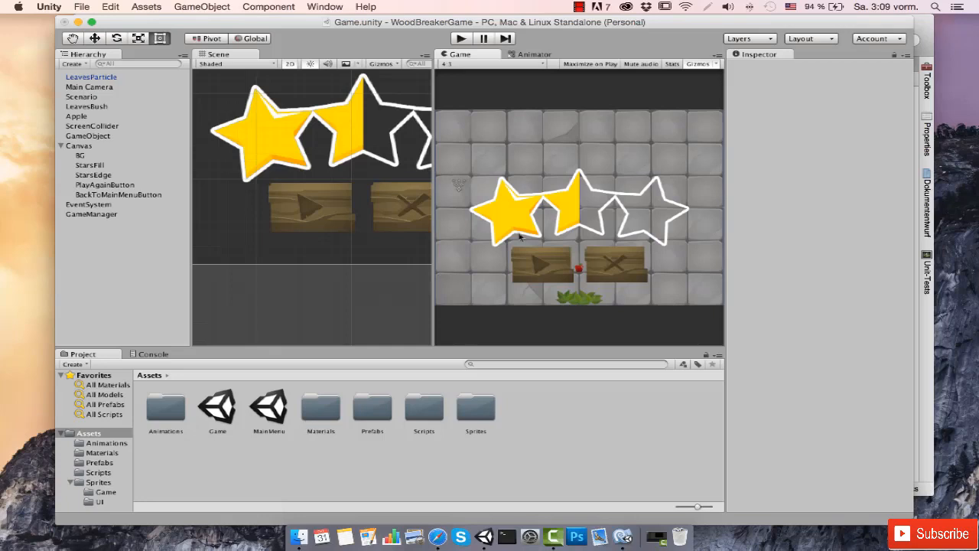
Open the MainMenu scene from the project's Assets folder
scroll(322, 176, "down", 3)
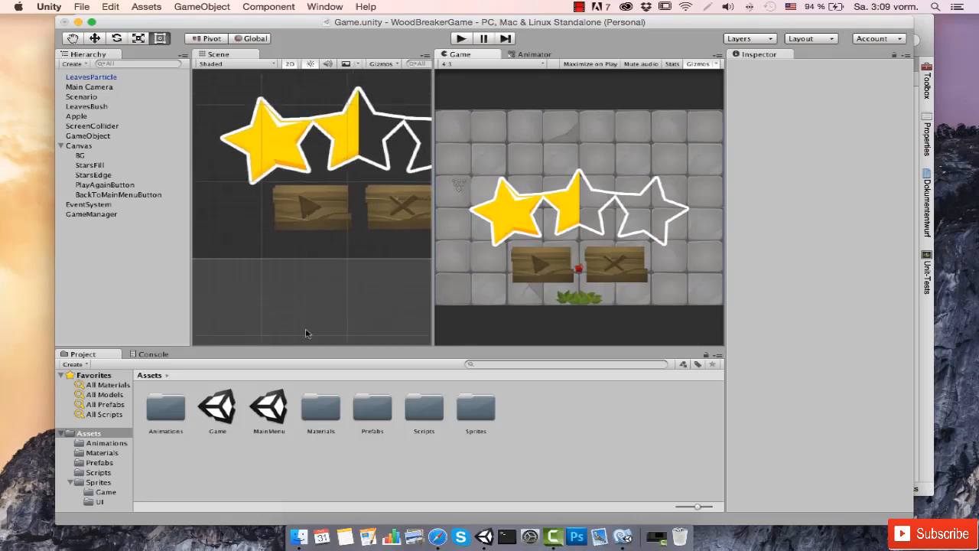
double_click(269, 415)
left_click(602, 203)
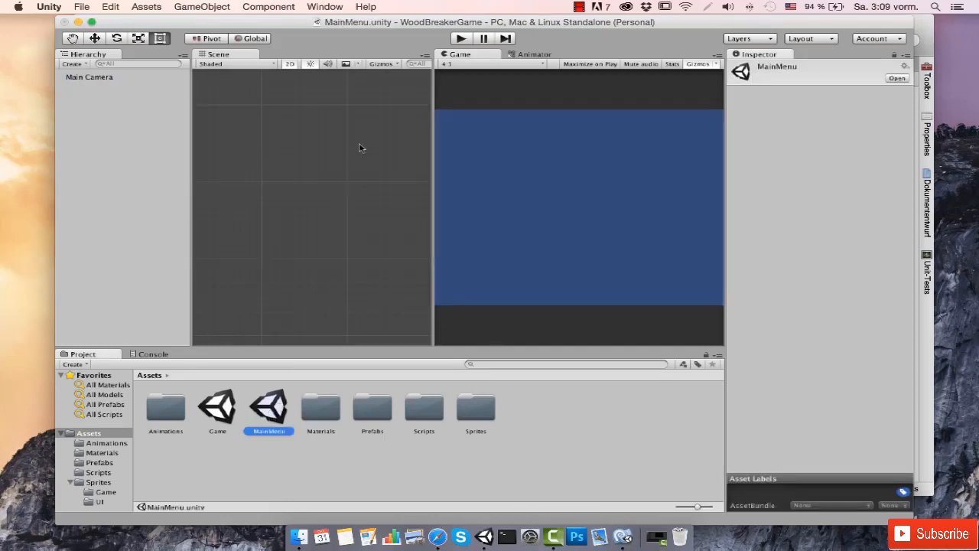
Add a UI Image to the empty MainMenu scene
left_click(205, 8)
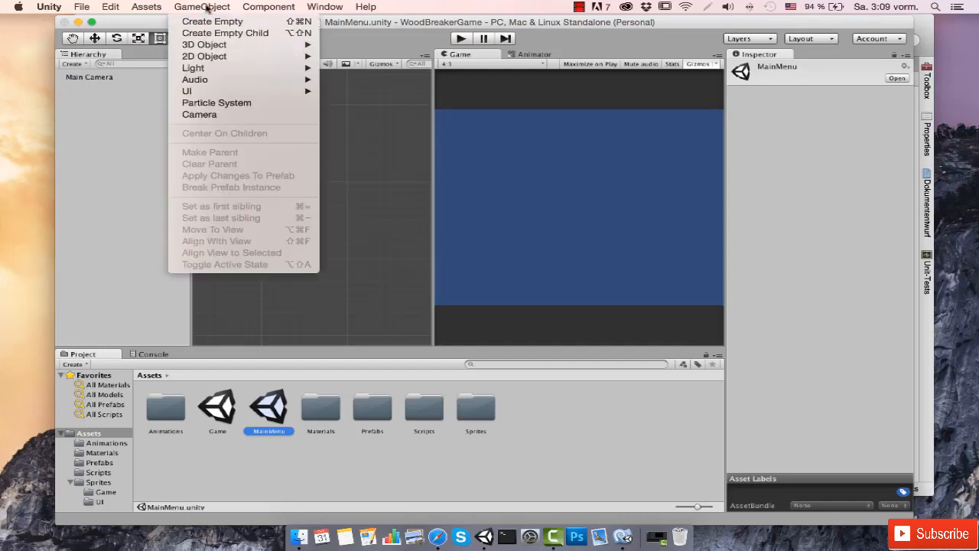
mouse_move(207, 93)
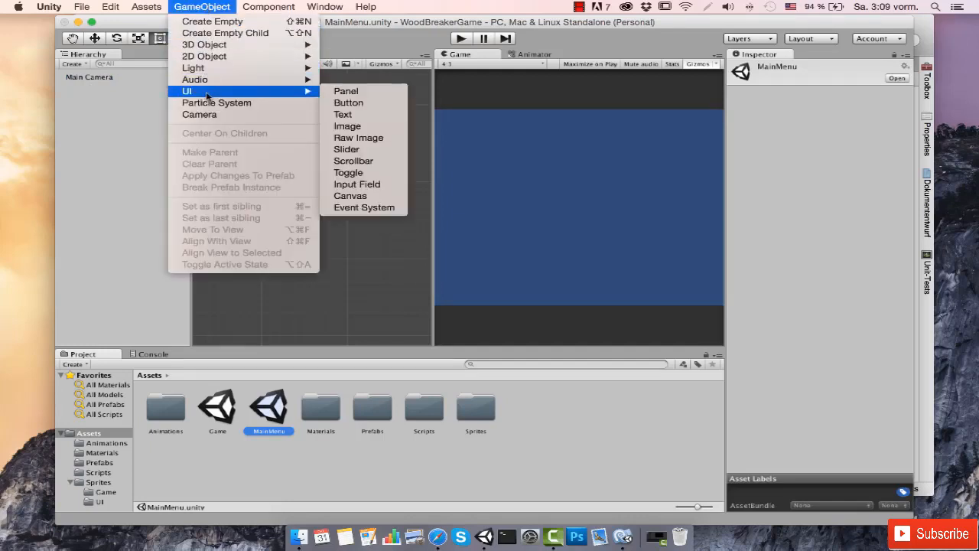
left_click(368, 127)
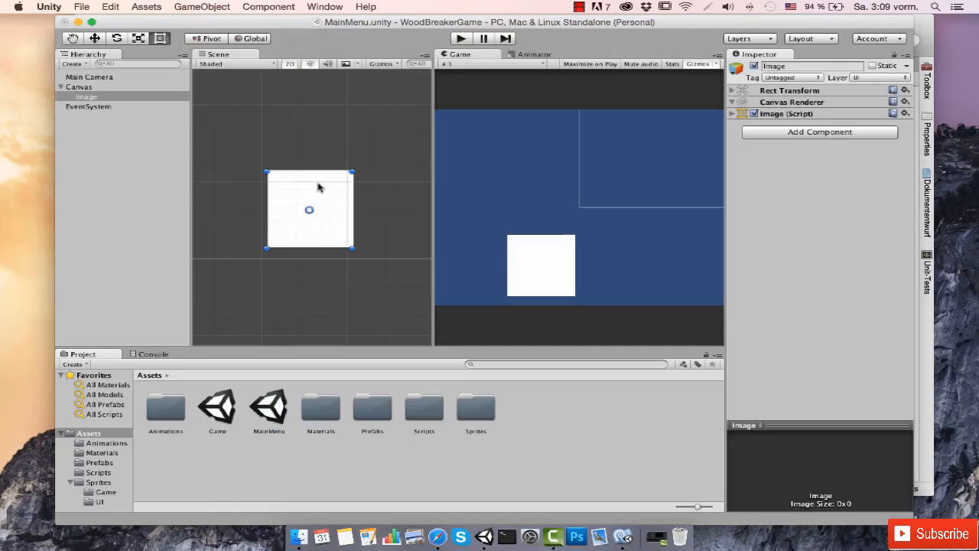
Move and enlarge the image to cover the whole canvas, about 426.5 × 319.5, with the Game view gizmos turned off
scroll(339, 210, "down", 5)
scroll(339, 210, "down", 1)
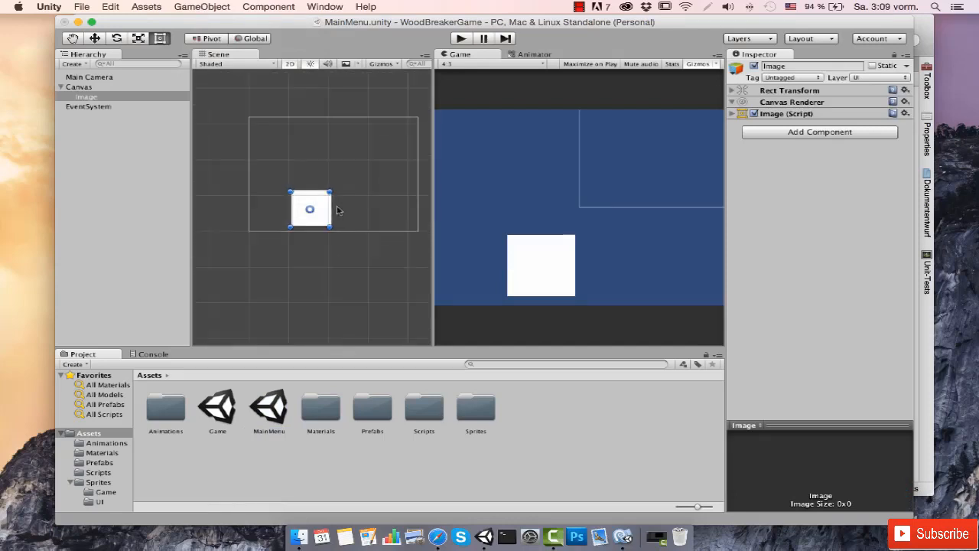
left_click_drag(310, 210, 255, 117)
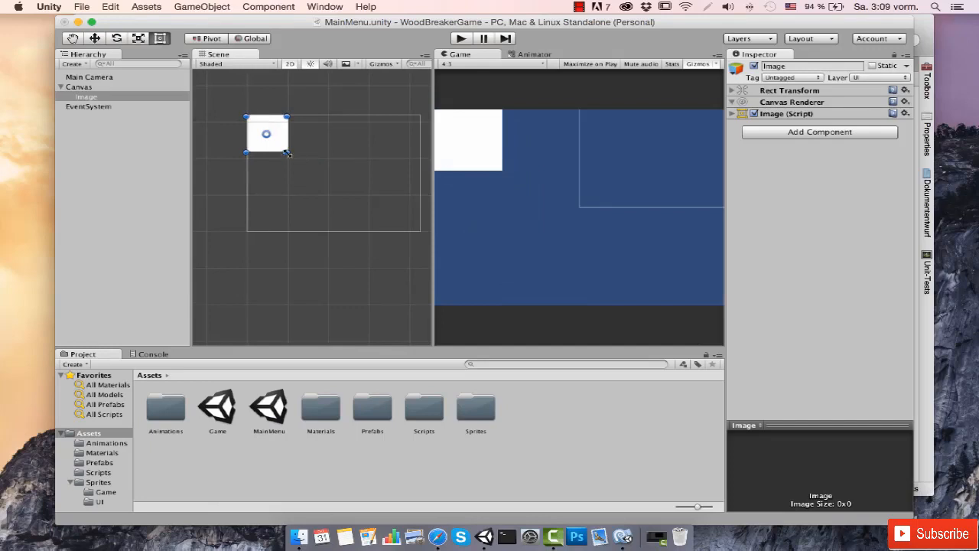
left_click_drag(287, 153, 320, 185)
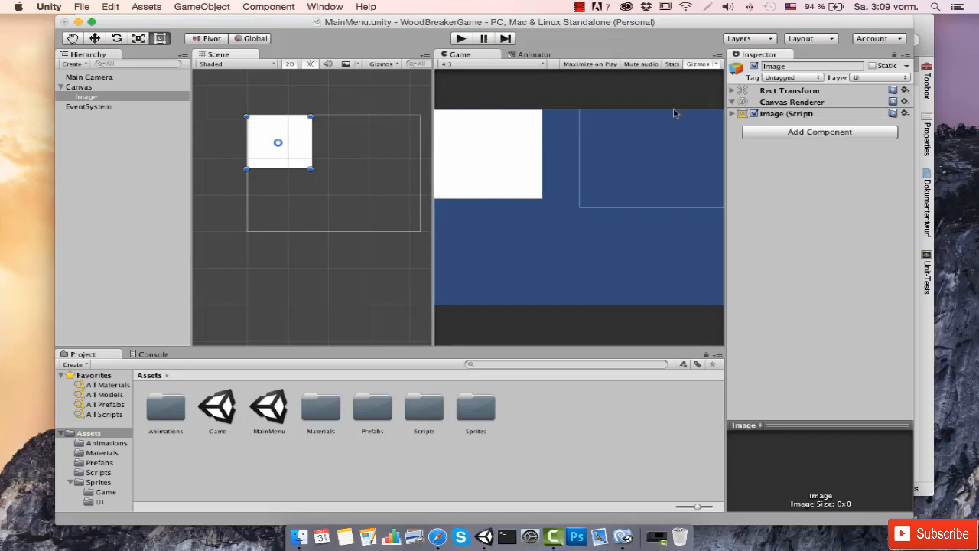
left_click(699, 64)
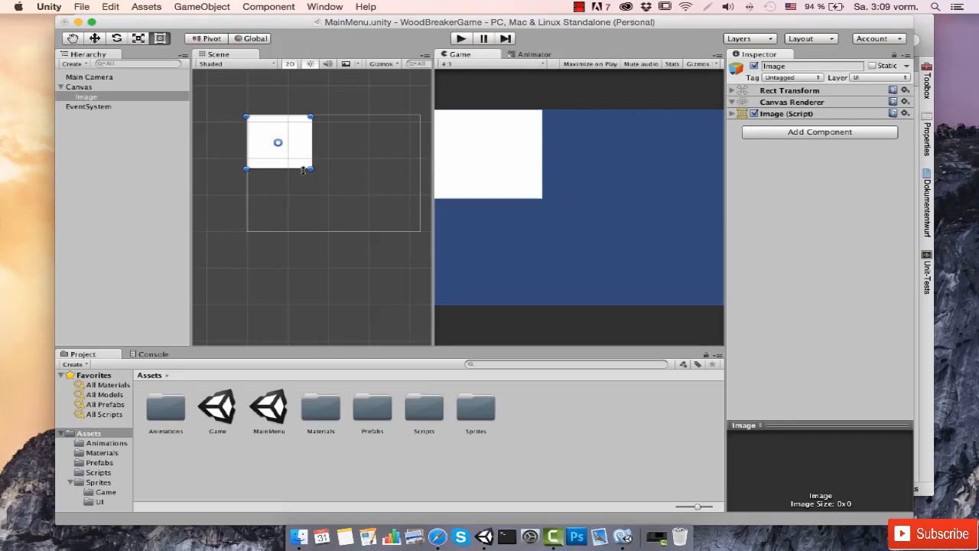
left_click_drag(312, 171, 455, 265)
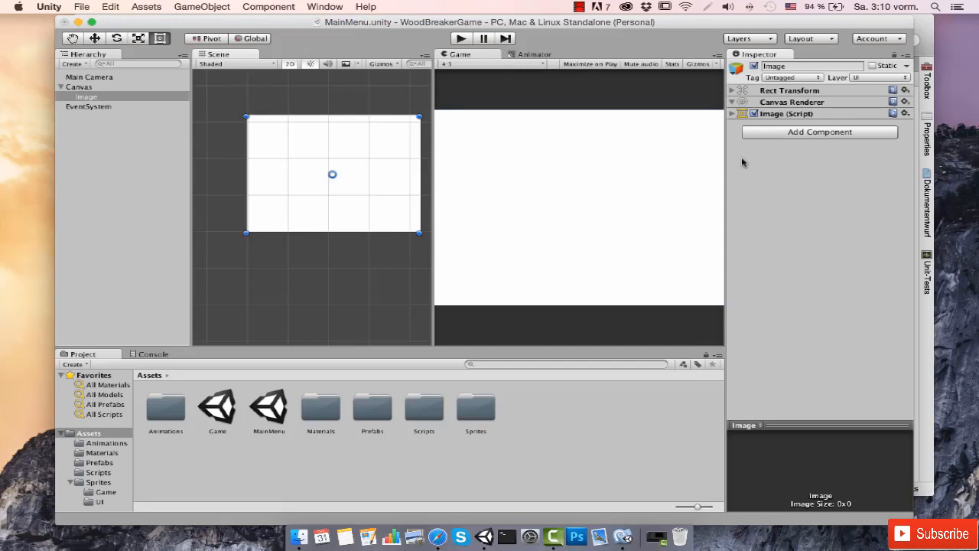
Set the background image's anchor preset to stretch both horizontally and vertically
left_click(792, 93)
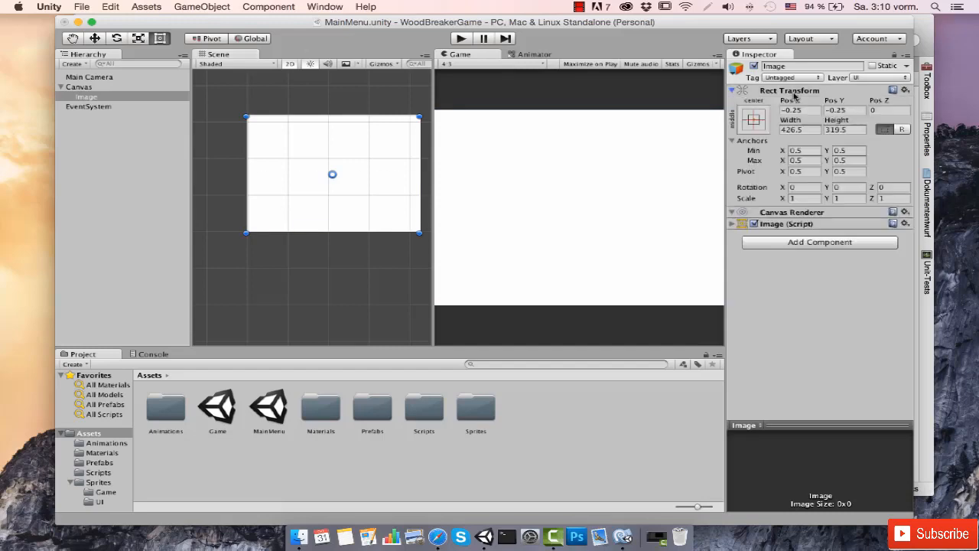
left_click(755, 121)
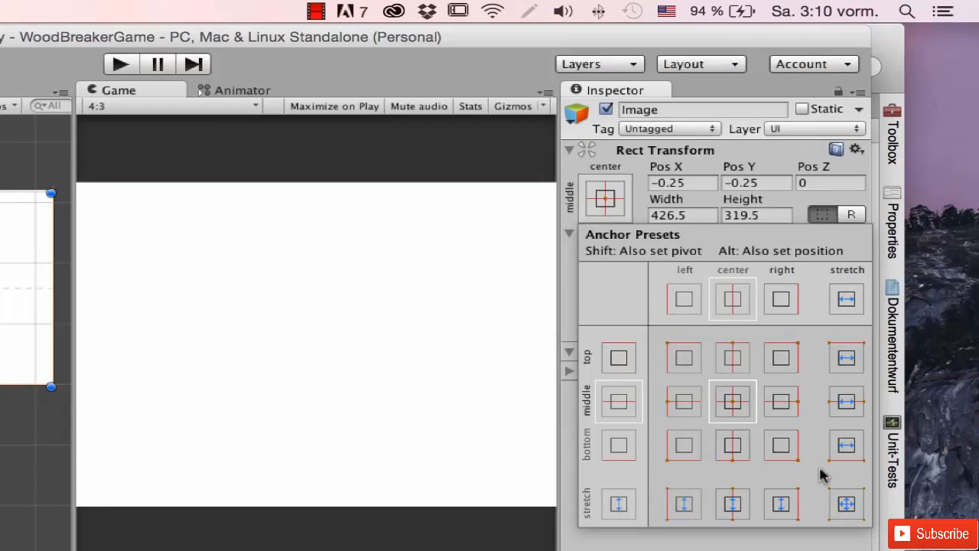
left_click(844, 505)
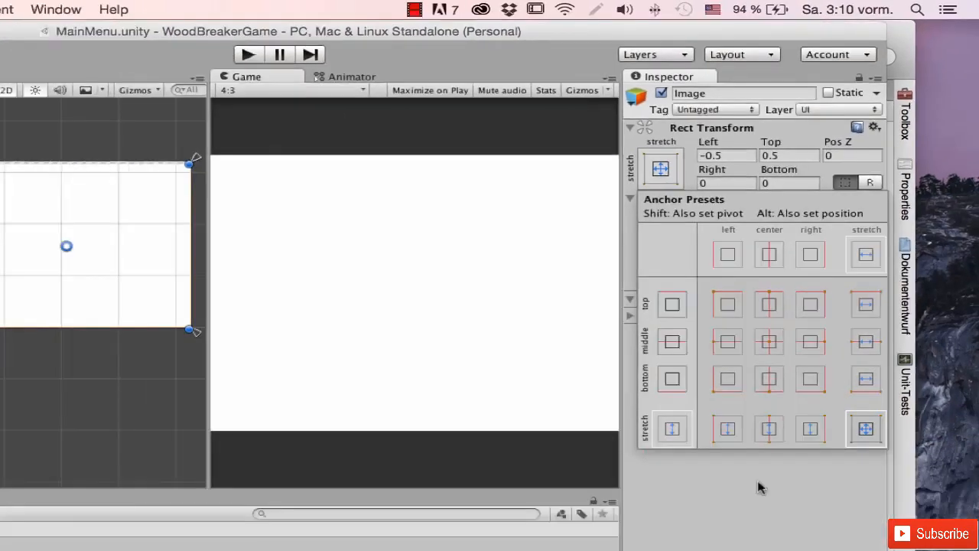
left_click(758, 487)
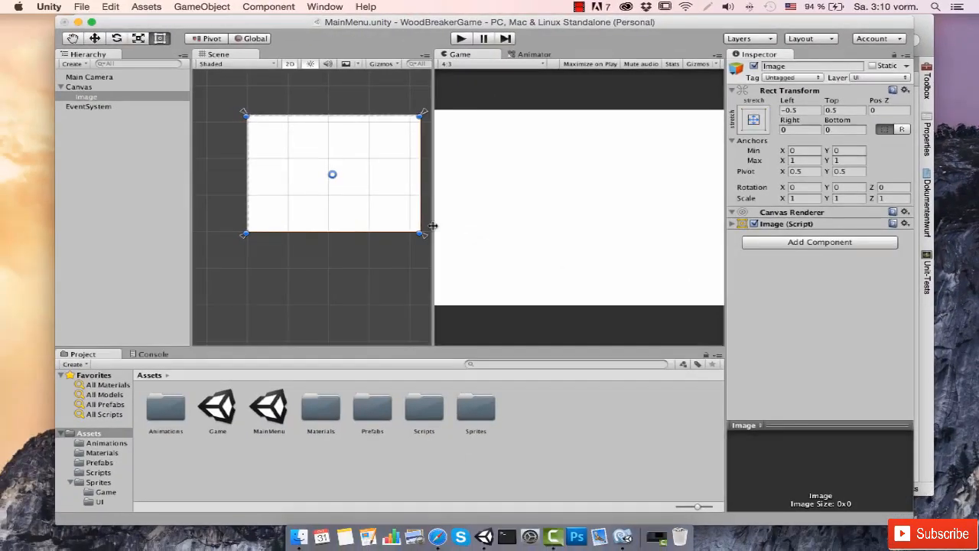
Add a second UI Image and assign the Logo sprite as its source image
mouse_move(431, 230)
left_mouse_down()
mouse_move(525, 229)
mouse_move(354, 229)
mouse_move(436, 233)
left_mouse_up()
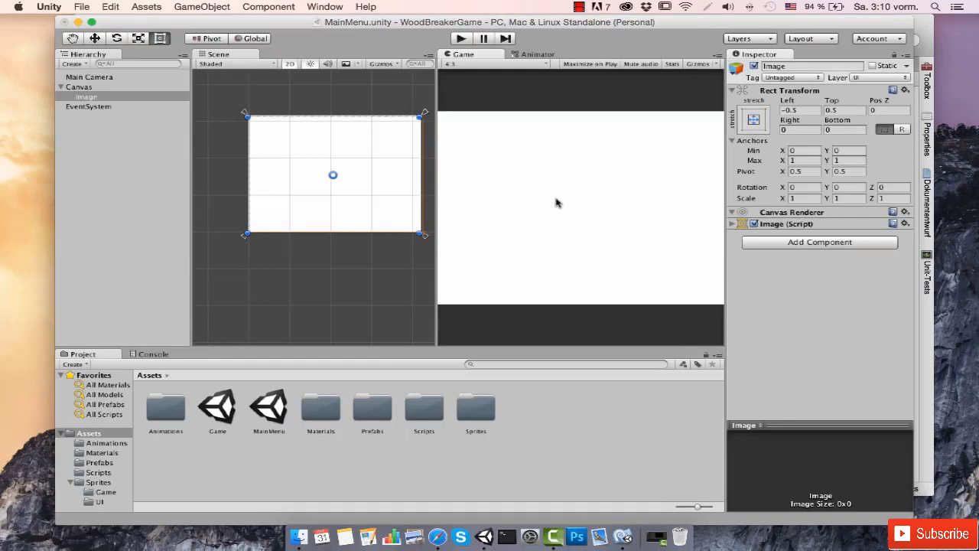
left_click(327, 260)
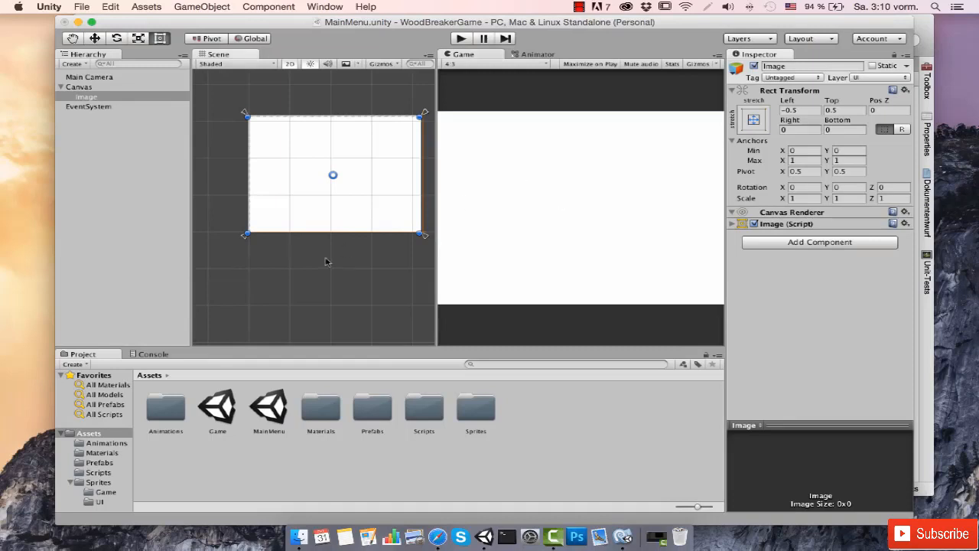
scroll(329, 192, "up", 4)
scroll(329, 192, "down", 3)
scroll(329, 193, "up", 2)
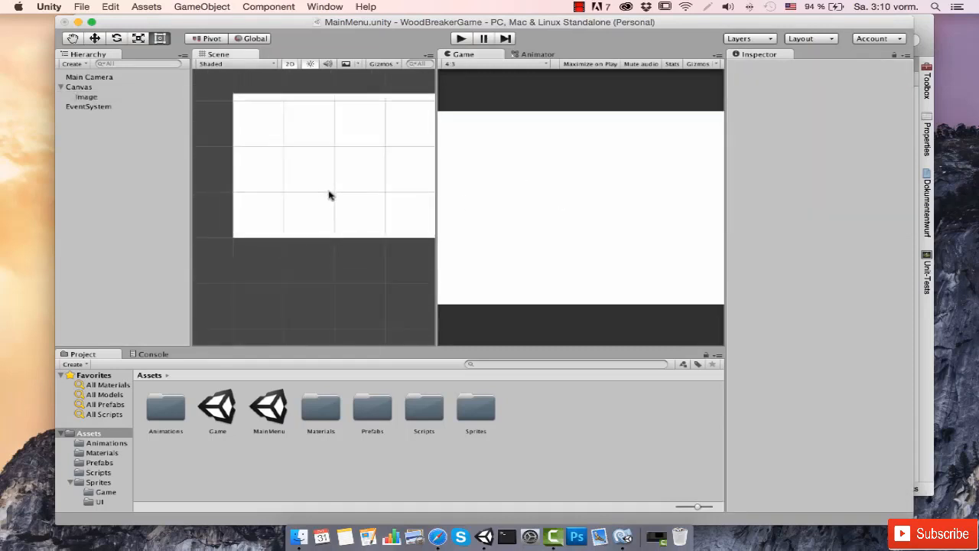
left_click(215, 7)
mouse_move(306, 91)
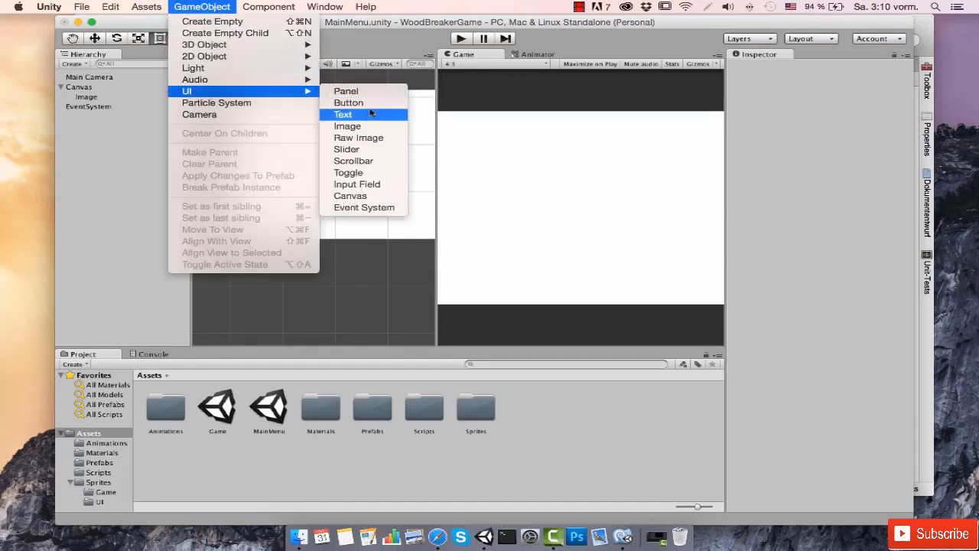
left_click(366, 125)
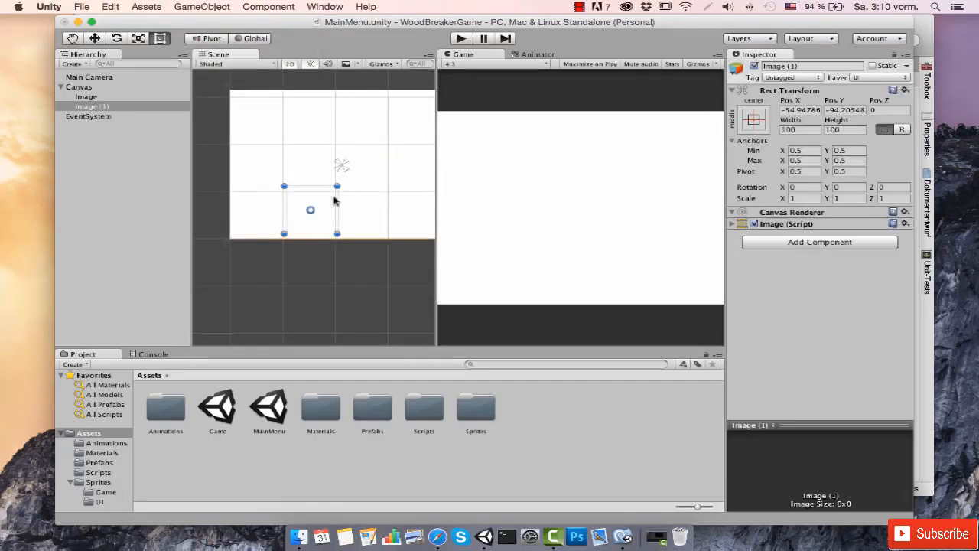
left_click(810, 224)
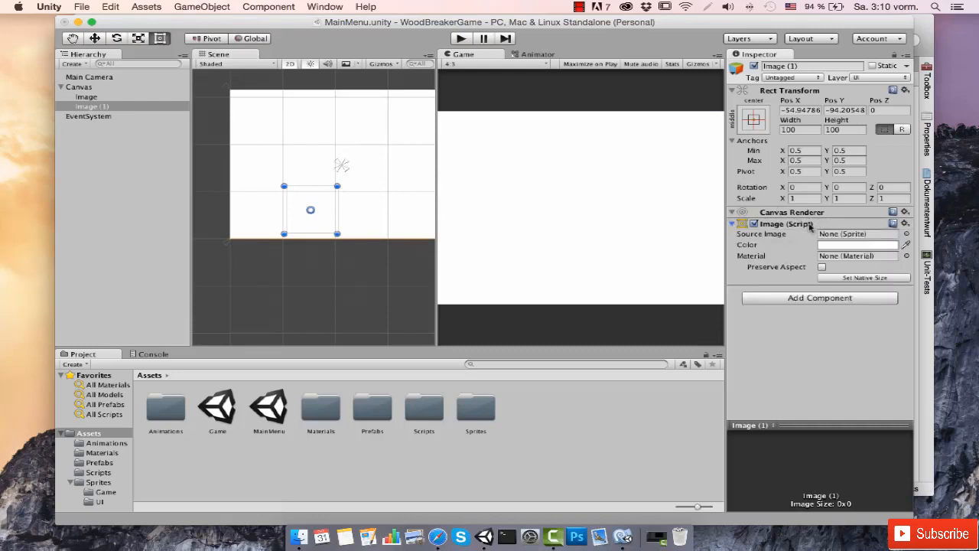
left_click(906, 233)
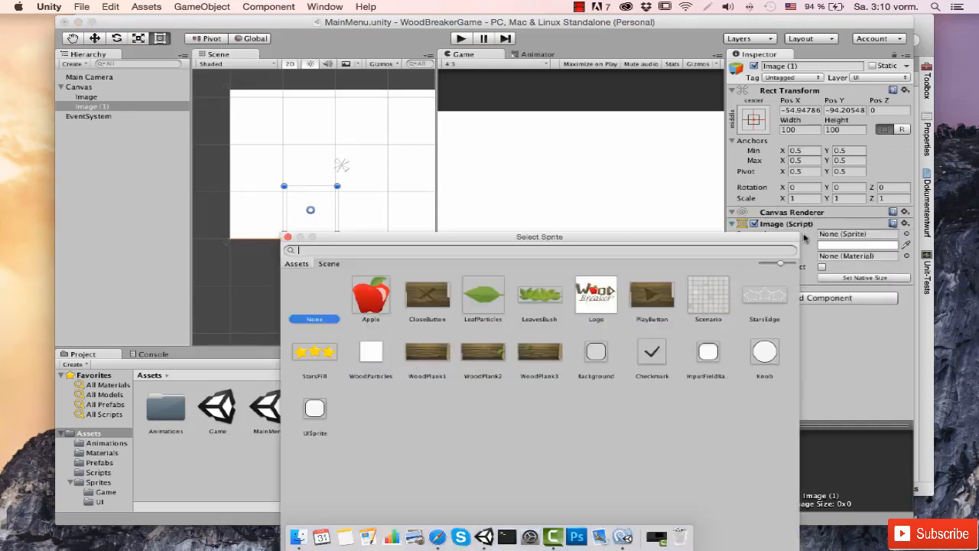
double_click(596, 293)
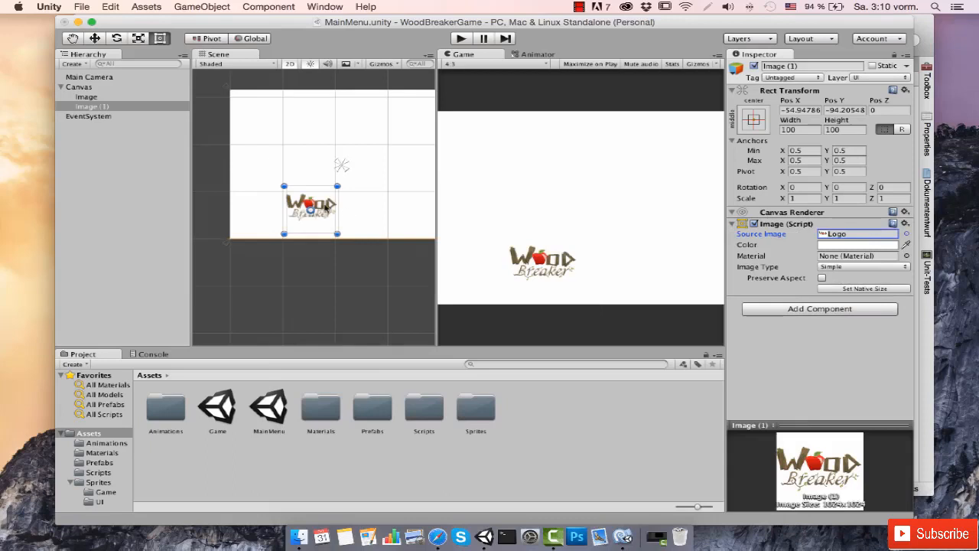
Enlarge the logo image proportionally to about 168 × 168 and place it at the centre of the canvas
left_click_drag(333, 196, 362, 153)
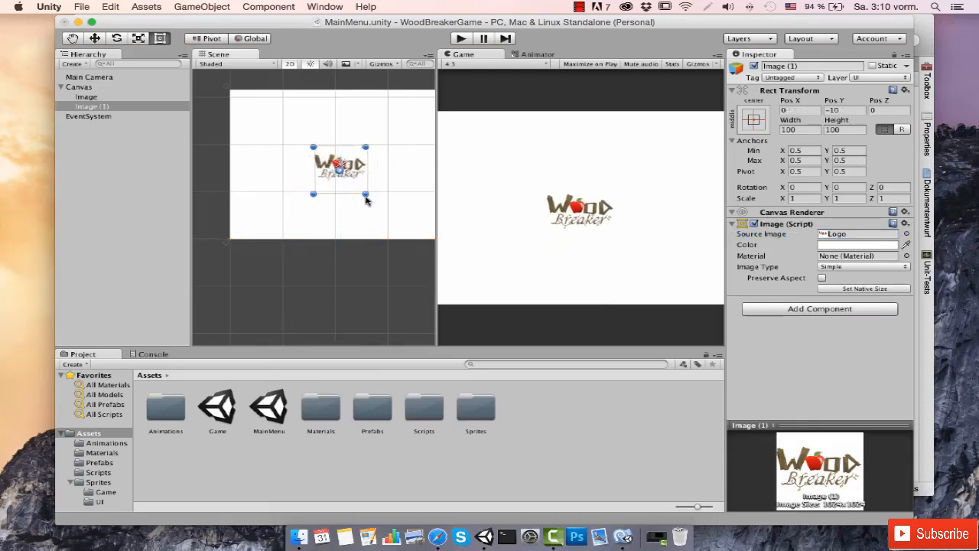
left_click(364, 195)
left_click(364, 195)
left_click_drag(365, 196, 417, 229)
left_click_drag(363, 177, 345, 153)
scroll(346, 153, "up", 2)
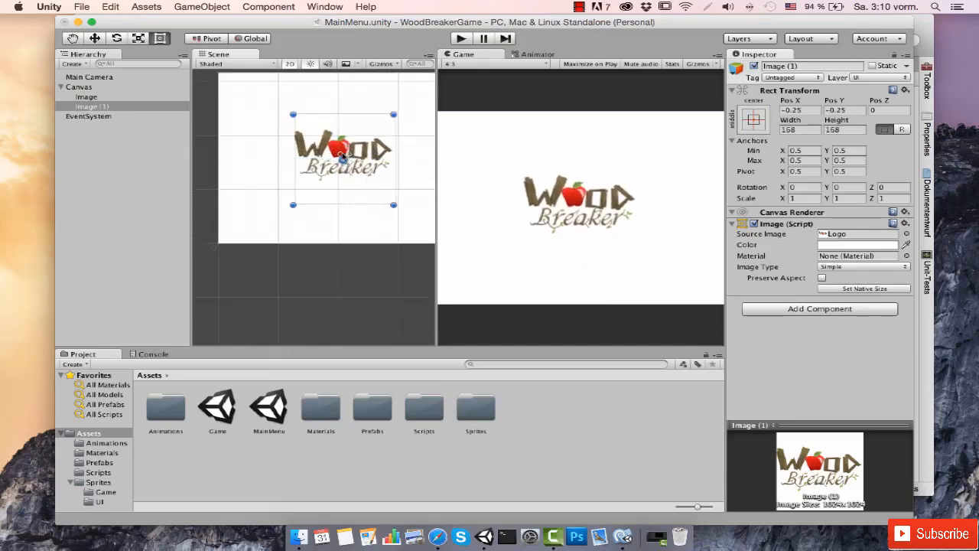
Enlarge the logo to about 191 × 191 with Preserve Aspect enabled and centre it on the canvas again
scroll(346, 153, "up", 1)
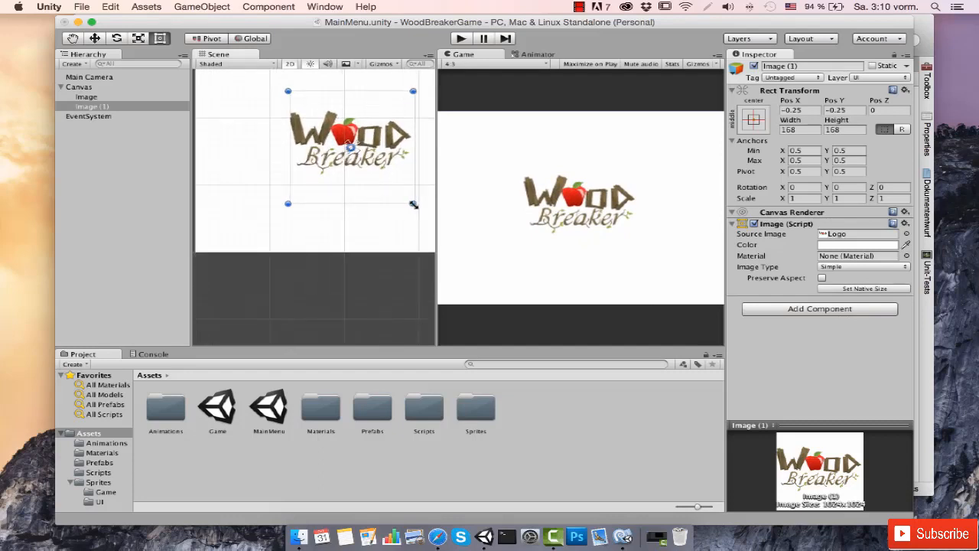
left_click_drag(414, 205, 431, 221)
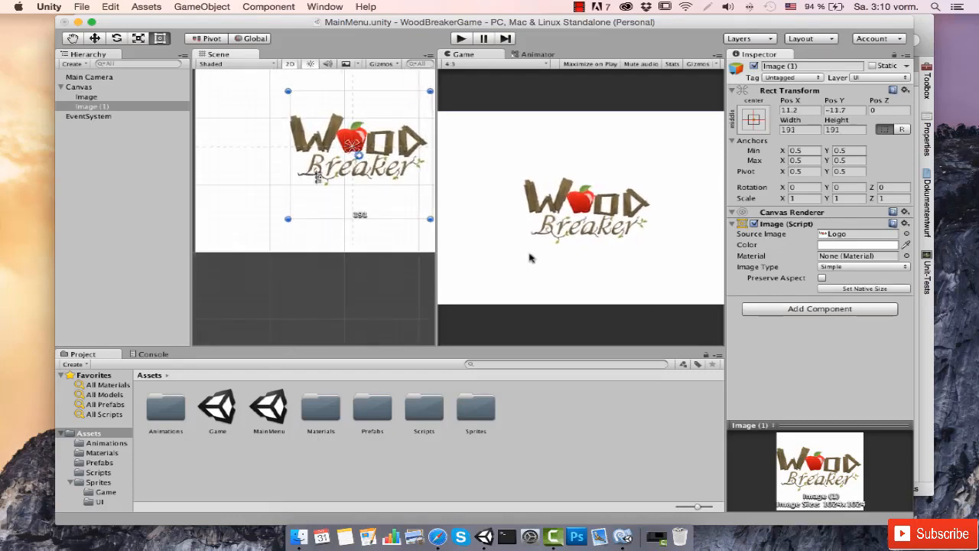
left_click(823, 277)
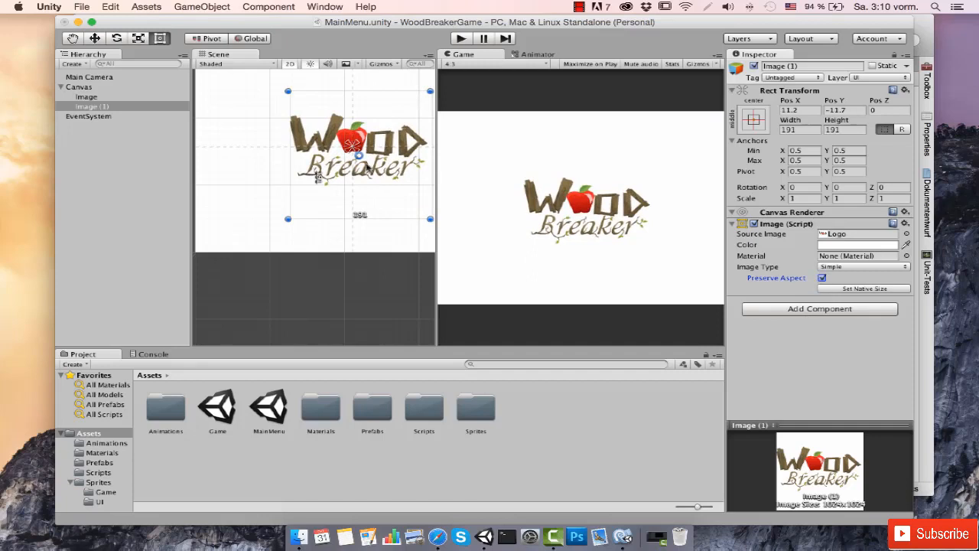
mouse_move(378, 170)
left_mouse_down()
mouse_move(355, 160)
mouse_move(366, 161)
left_mouse_up()
scroll(368, 161, "down", 3)
scroll(368, 160, "down", 1)
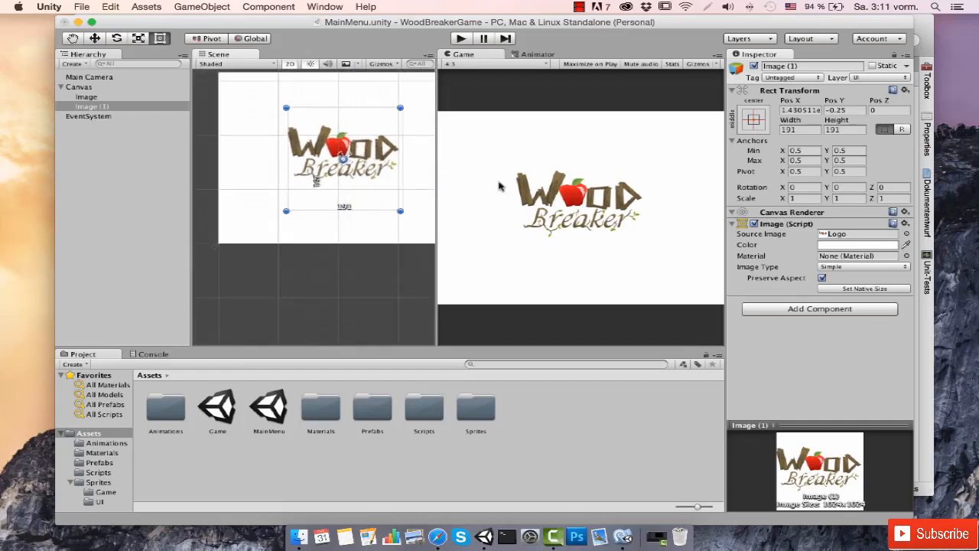
Spread the logo image's anchors out to its own corners, about 0.27, 0.20 minimum and 0.73, 0.80 maximum
left_click_drag(351, 166, 436, 242)
left_click_drag(338, 153, 258, 85)
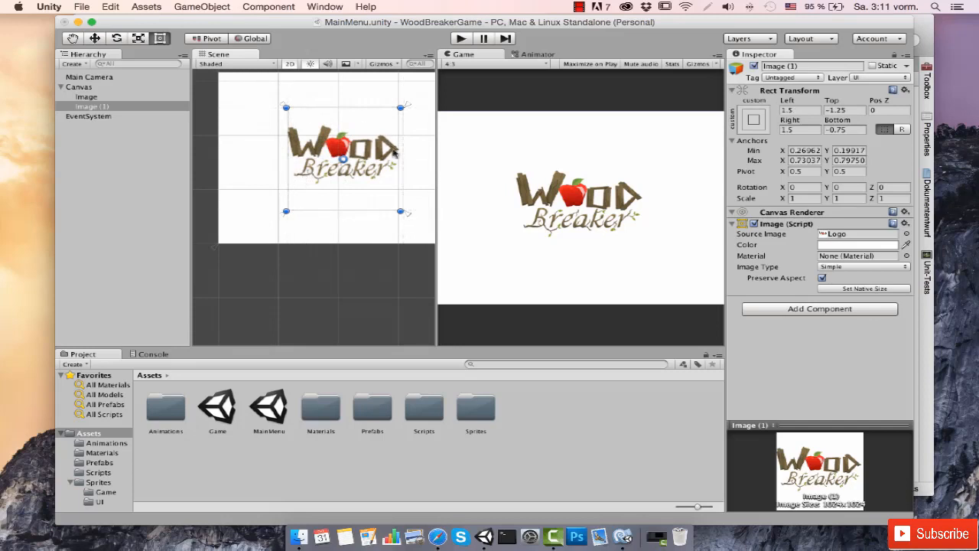
Add a UI Button below the logo and delete its child Text object
left_click_drag(437, 167, 457, 181)
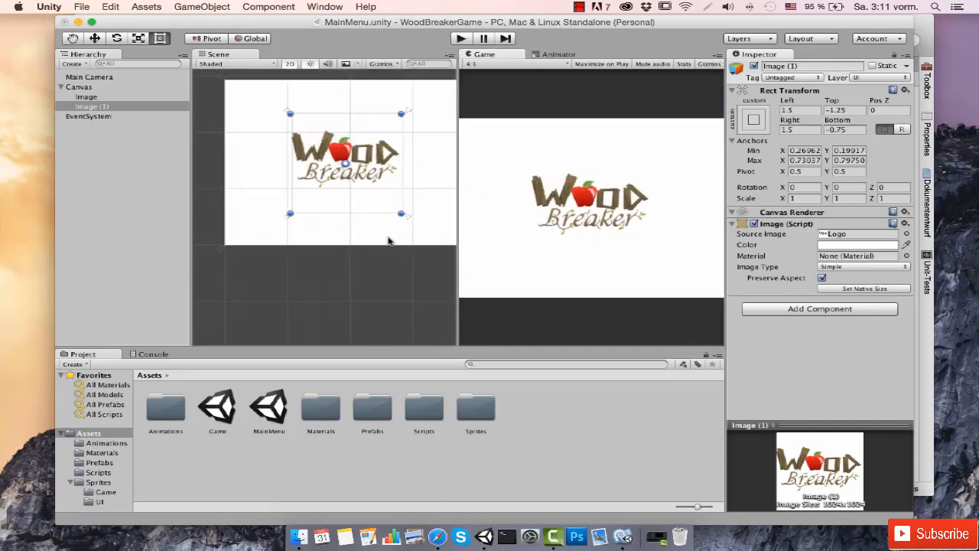
scroll(364, 256, "up", 1)
scroll(339, 207, "up", 3)
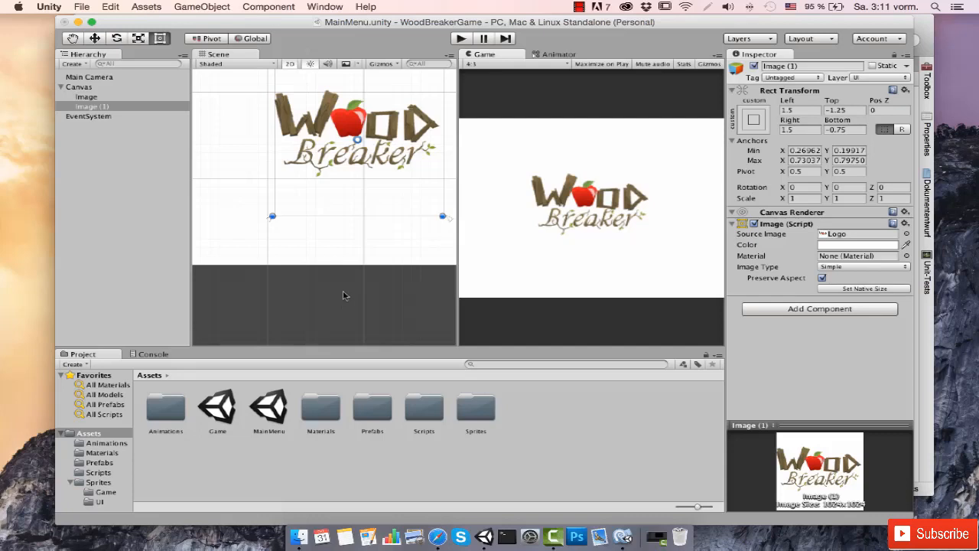
left_click(210, 6)
mouse_move(230, 84)
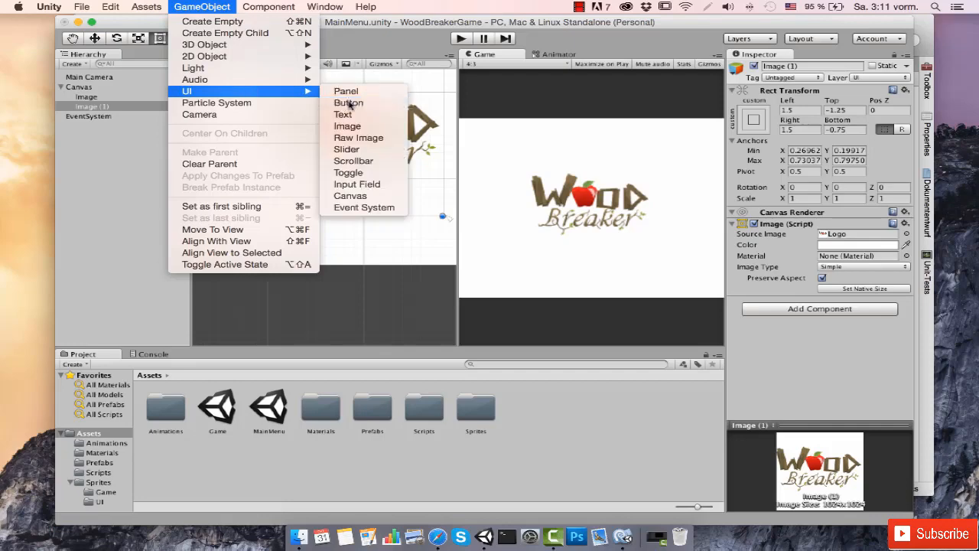
left_click(348, 102)
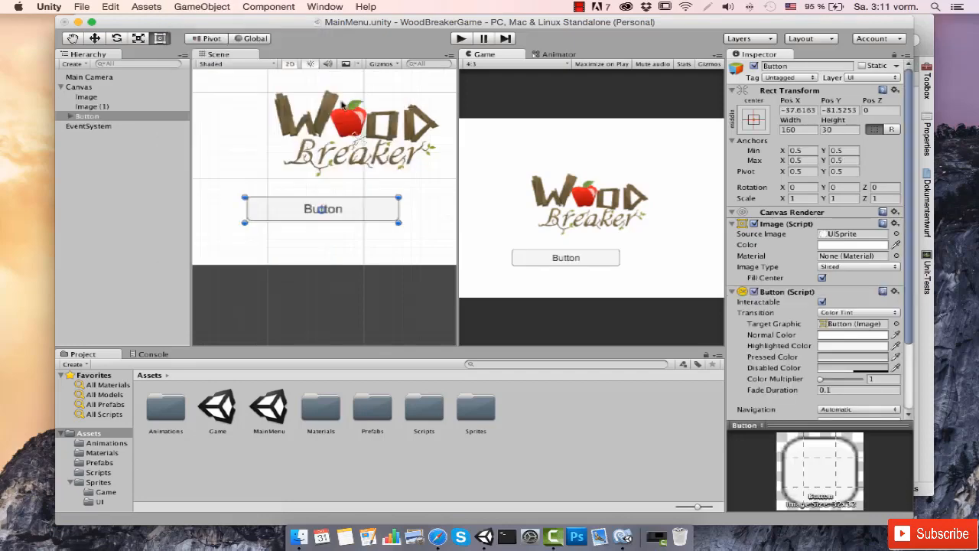
left_click(69, 116)
right_click(109, 126)
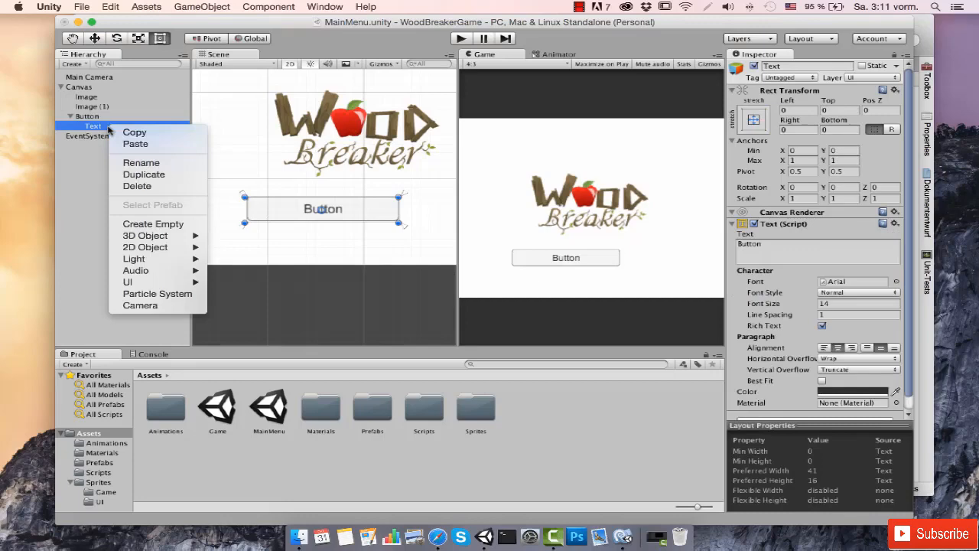
left_click(142, 186)
left_click(107, 117)
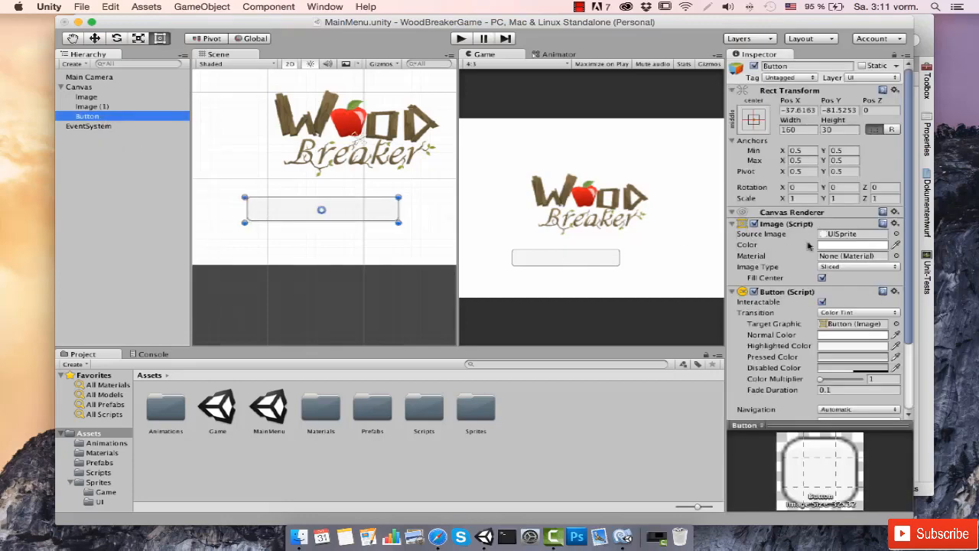
Give the button the PlayButton sprite with Preserve Aspect enabled and resize it to about 68 × 35 below the logo's left half
left_click(896, 234)
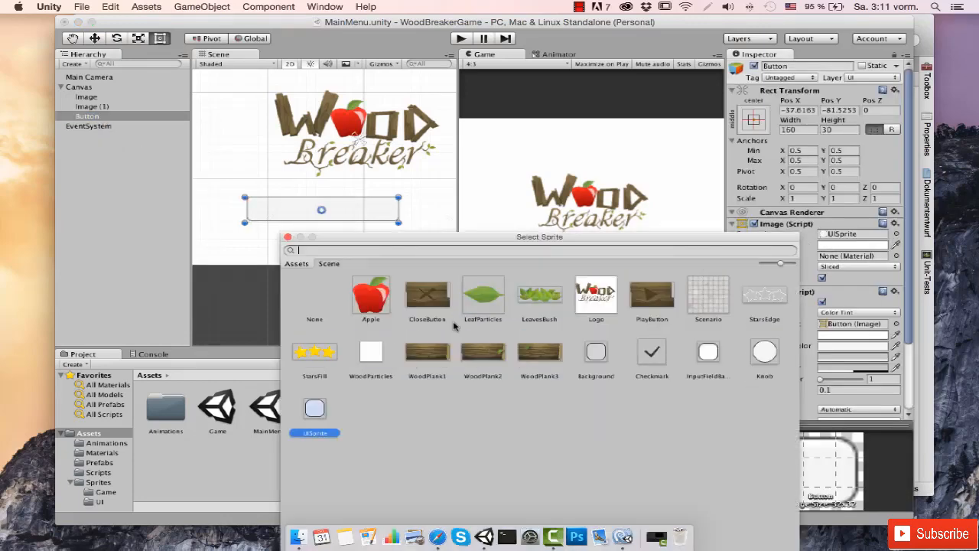
double_click(651, 295)
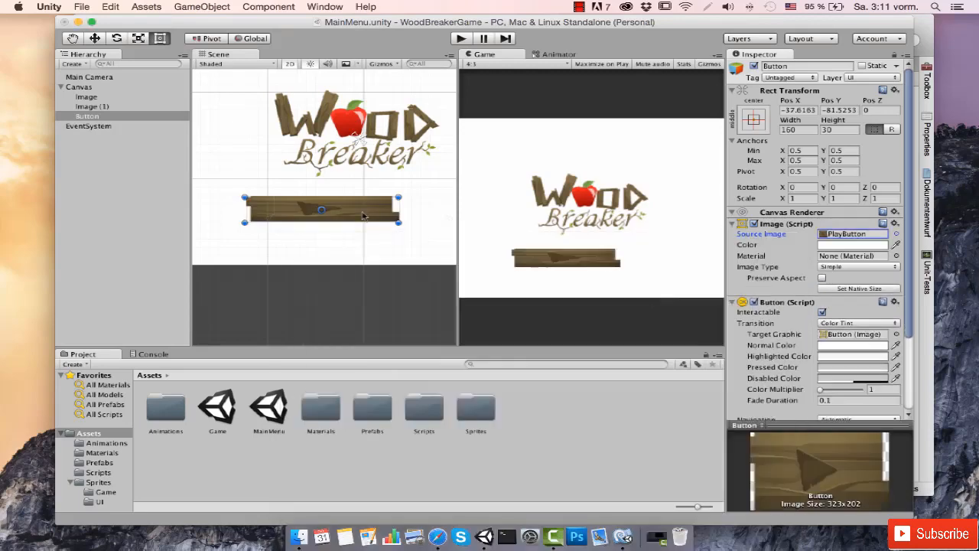
left_click(823, 277)
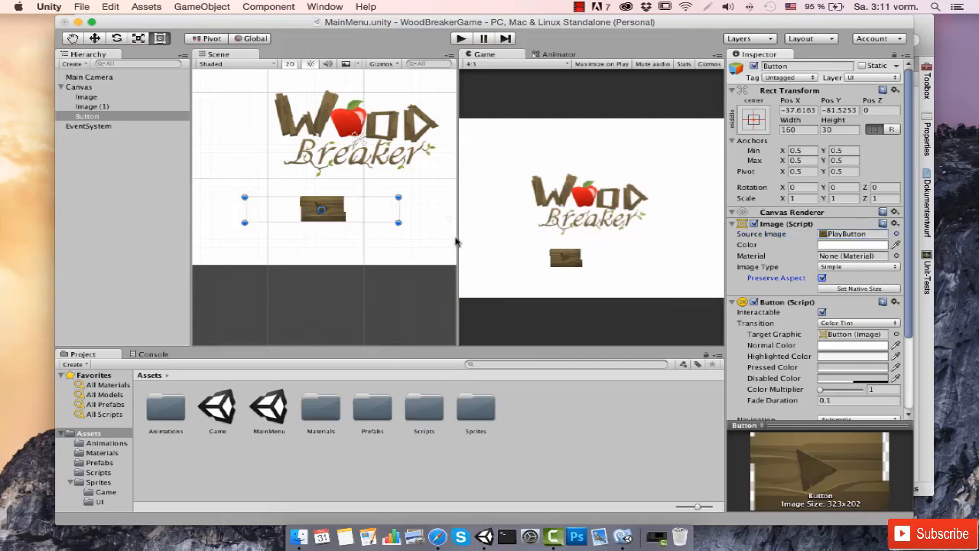
left_click_drag(398, 222, 334, 211)
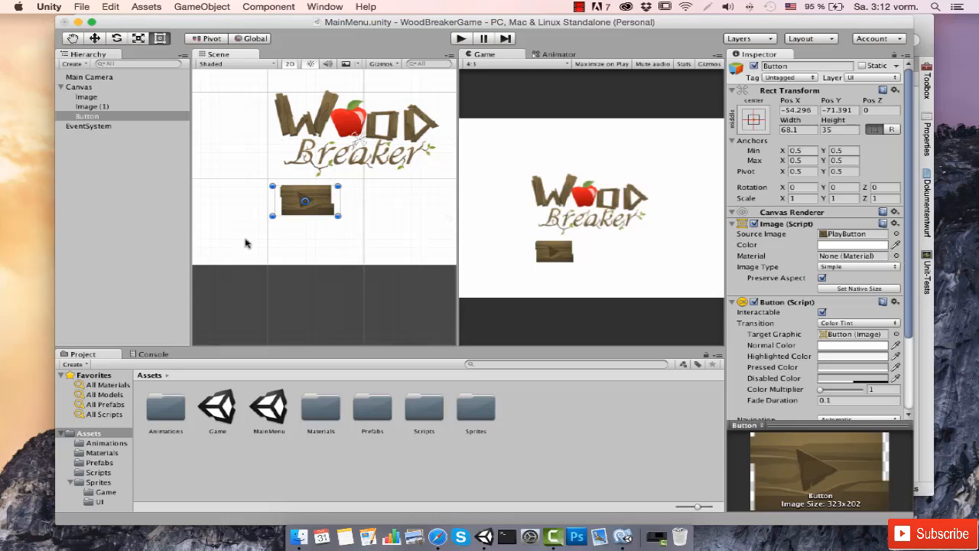
Duplicate the play button, place the copy level with it at about X 54 below the logo's right half, and assign the CloseButton sprite
key("super+d")
left_click_drag(337, 212, 455, 214)
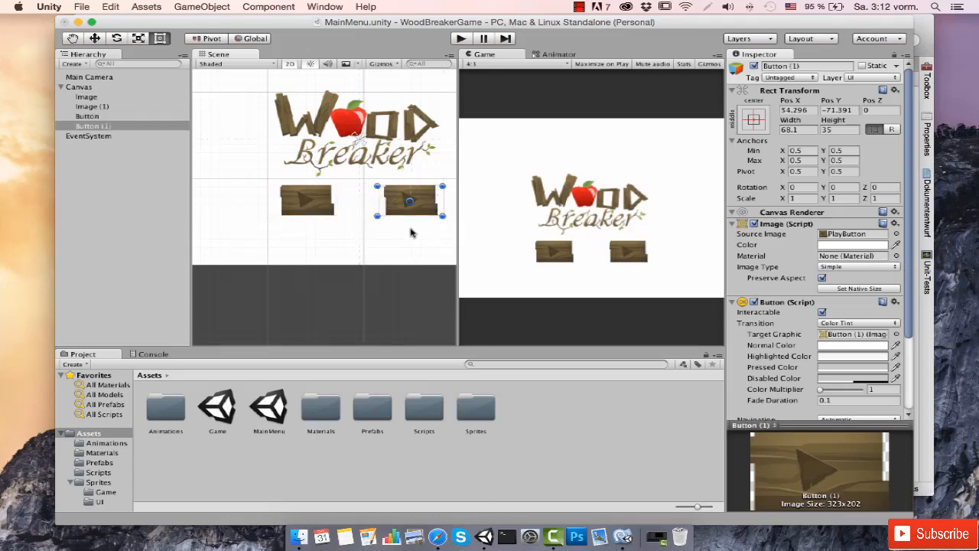
left_click(896, 234)
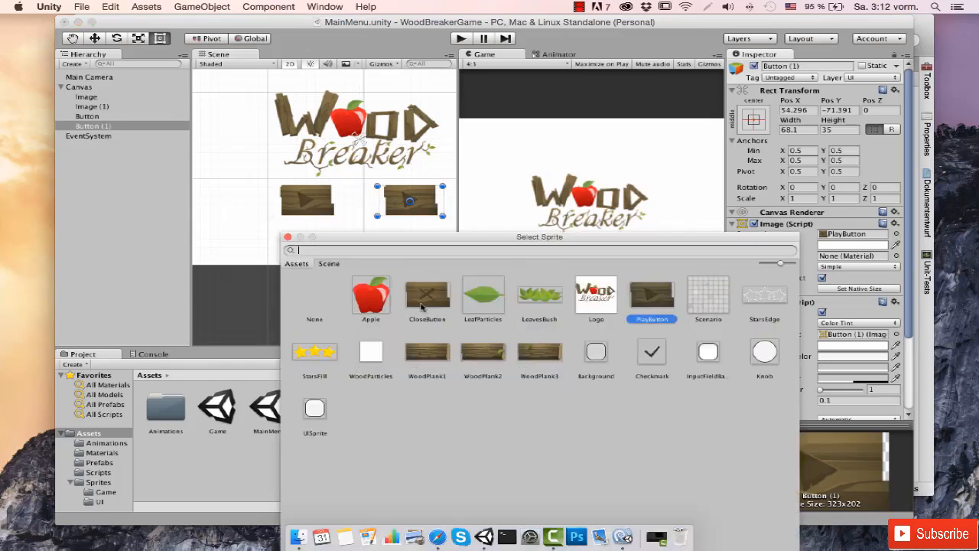
double_click(422, 306)
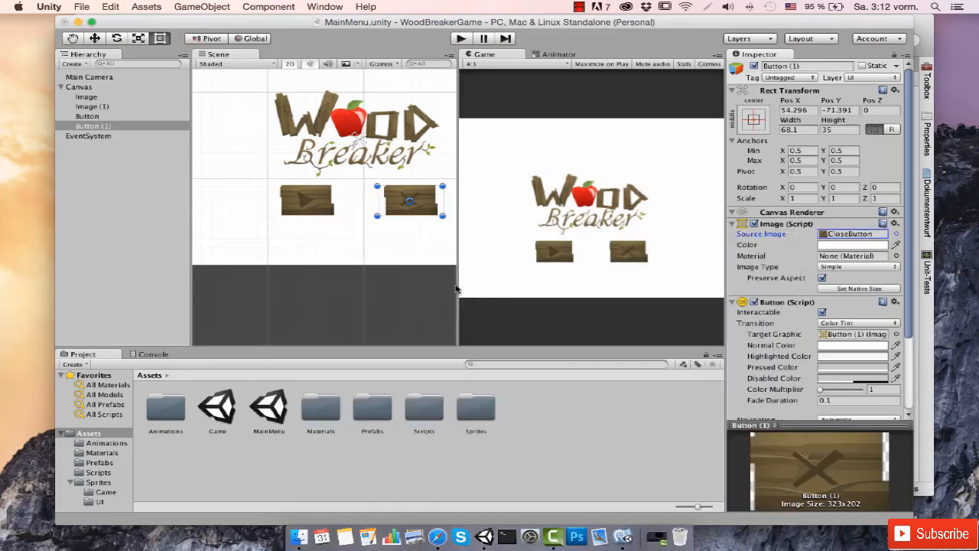
Spread the play button's anchors out to its own corners, about 0.27, 0.20 minimum and 0.45, 0.35 maximum
scroll(388, 265, "up", 2)
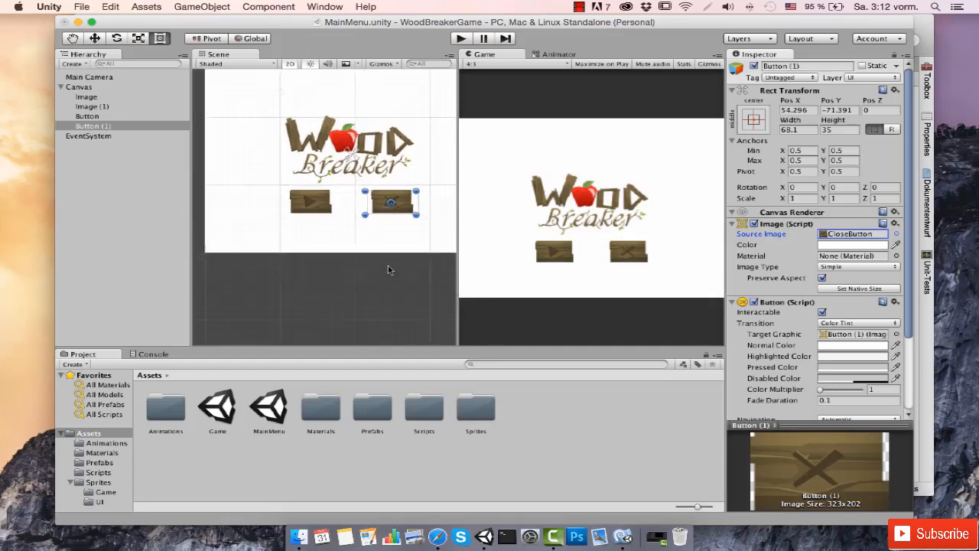
scroll(387, 268, "down", 1)
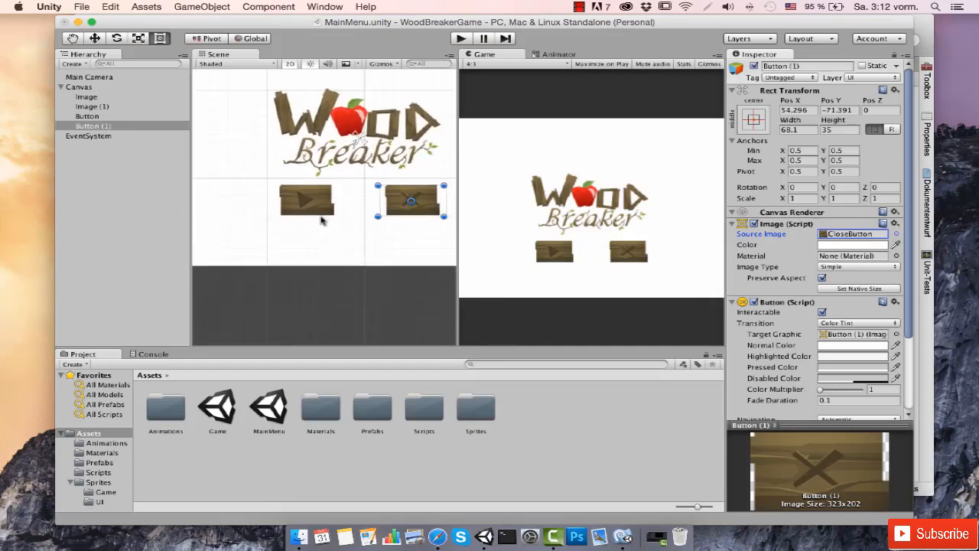
left_click(300, 202)
scroll(314, 208, "down", 2)
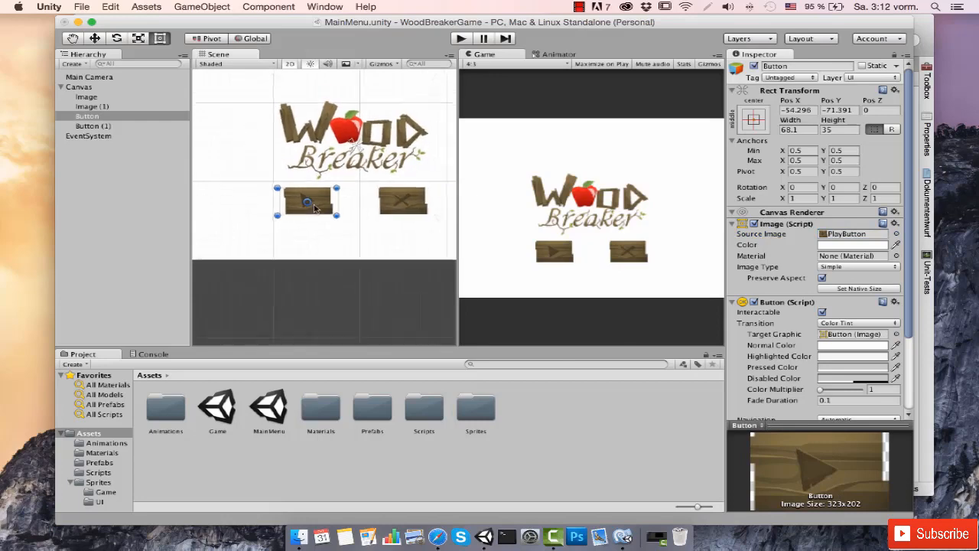
scroll(315, 208, "up", 2)
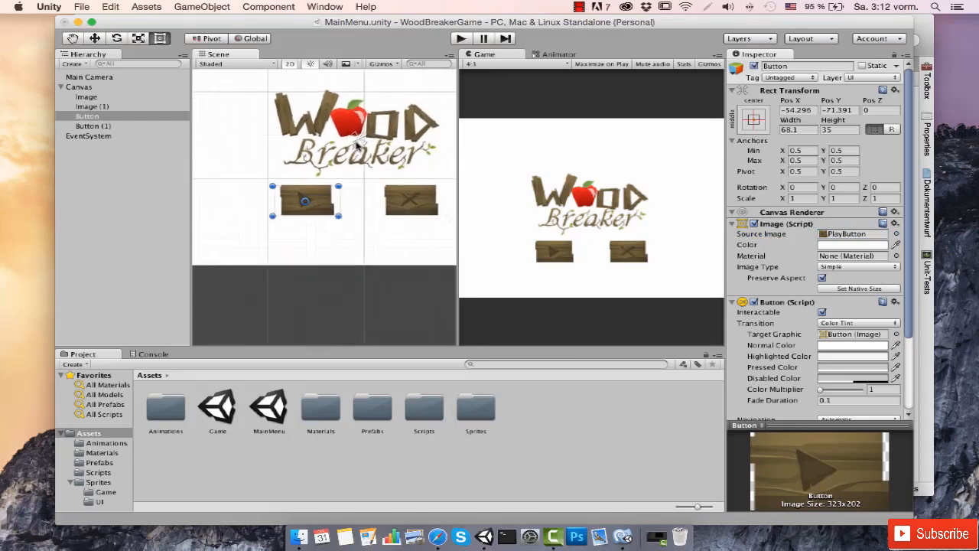
left_click_drag(303, 204, 258, 236)
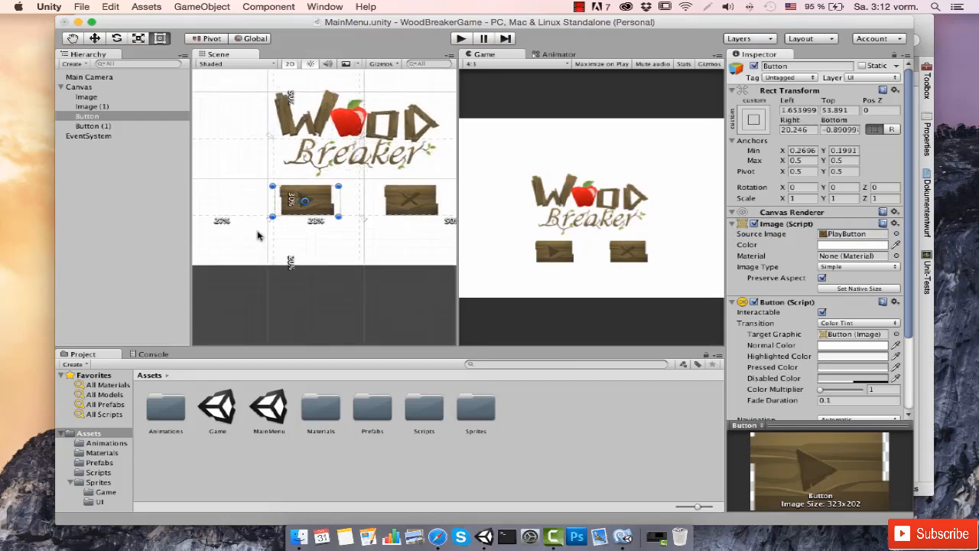
left_click_drag(364, 141, 340, 193)
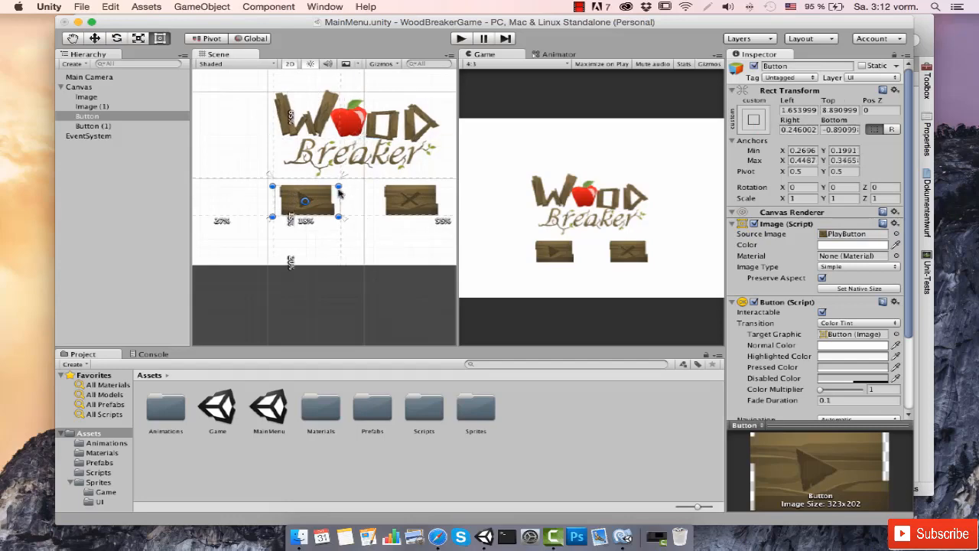
Spread the close button's anchors out to its own corners, about 0.55, 0.20 minimum and 0.73, 0.32 maximum
left_click(411, 209)
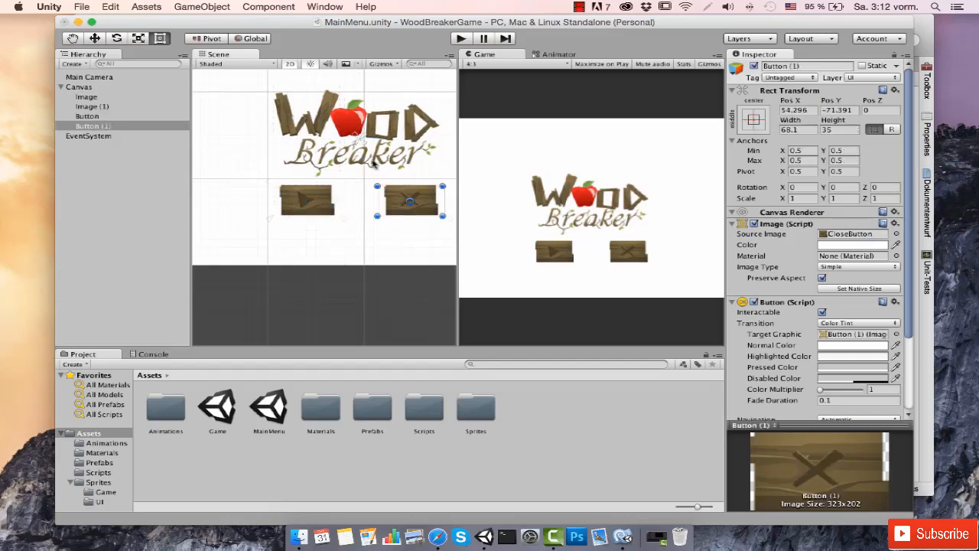
left_click_drag(369, 161, 398, 216)
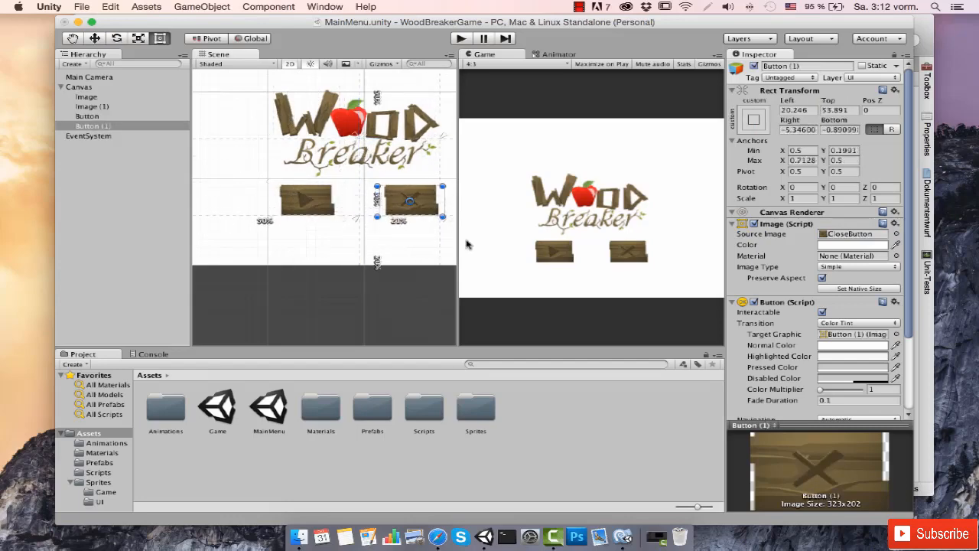
left_click_drag(467, 241, 470, 240)
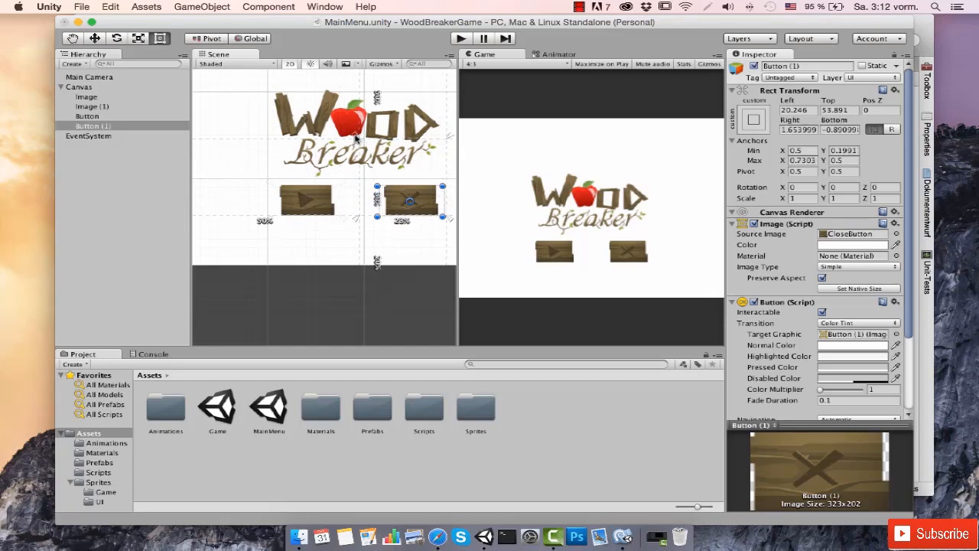
left_click_drag(356, 138, 390, 201)
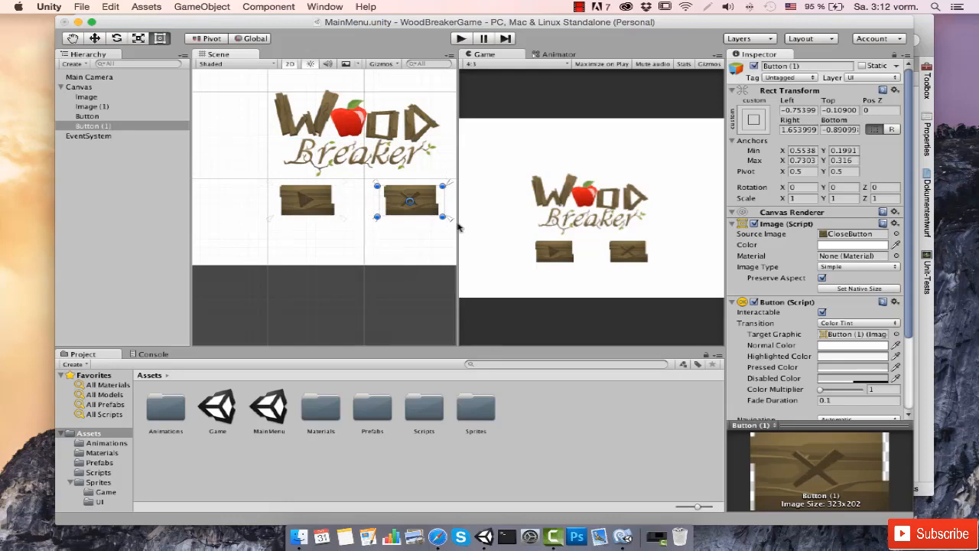
Create an empty GameObject named GameManager and attach the existing GameManager script to it
left_click_drag(458, 226, 414, 242)
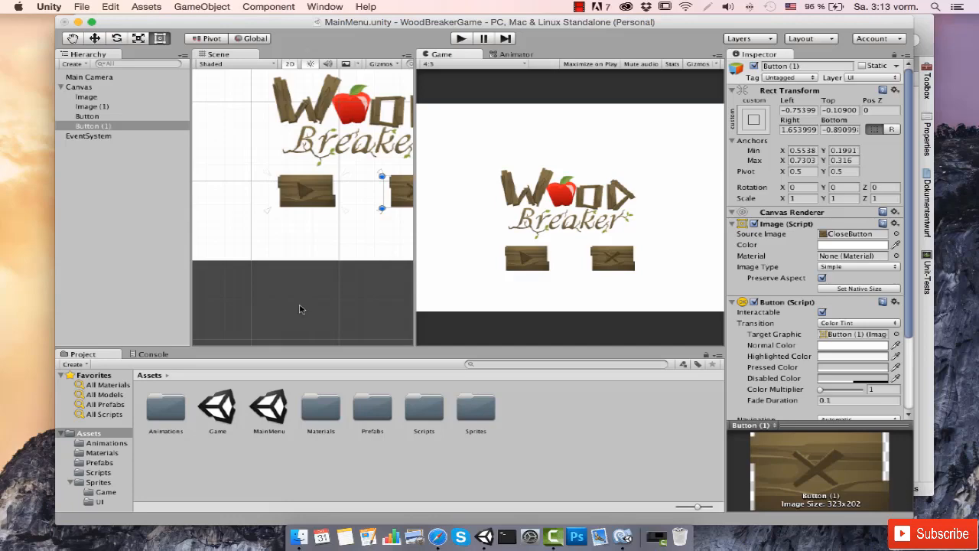
left_click(202, 6)
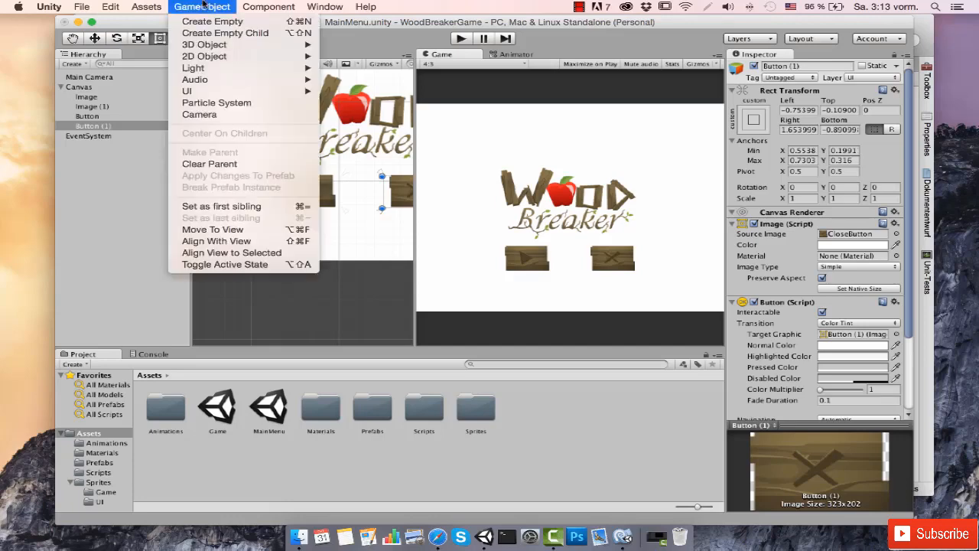
left_click(207, 22)
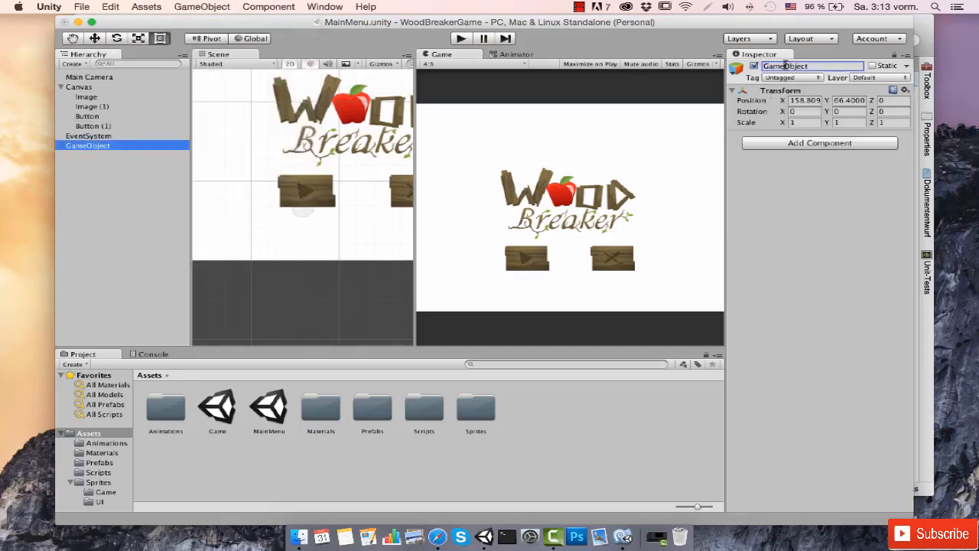
left_click(791, 66)
type("Game")
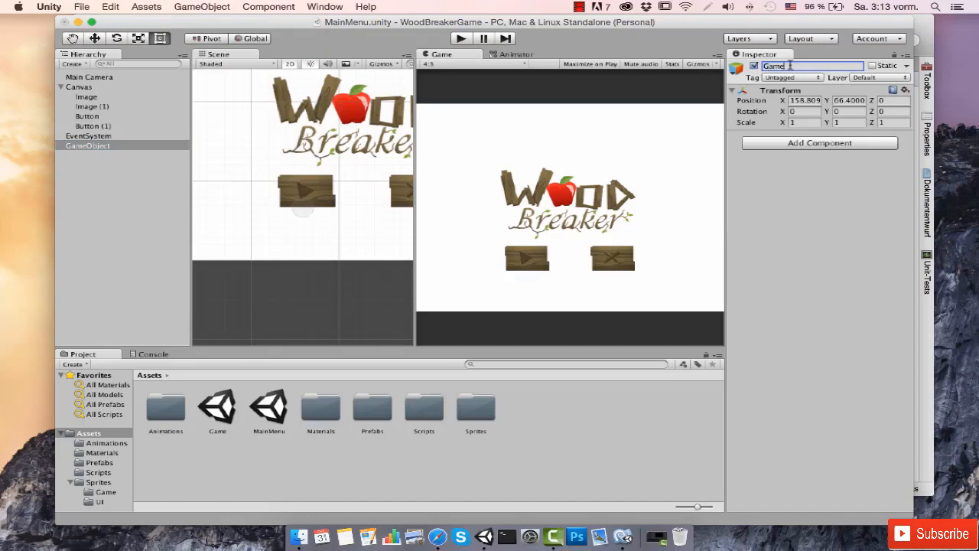
type("Manager")
key("Return")
left_click(107, 473)
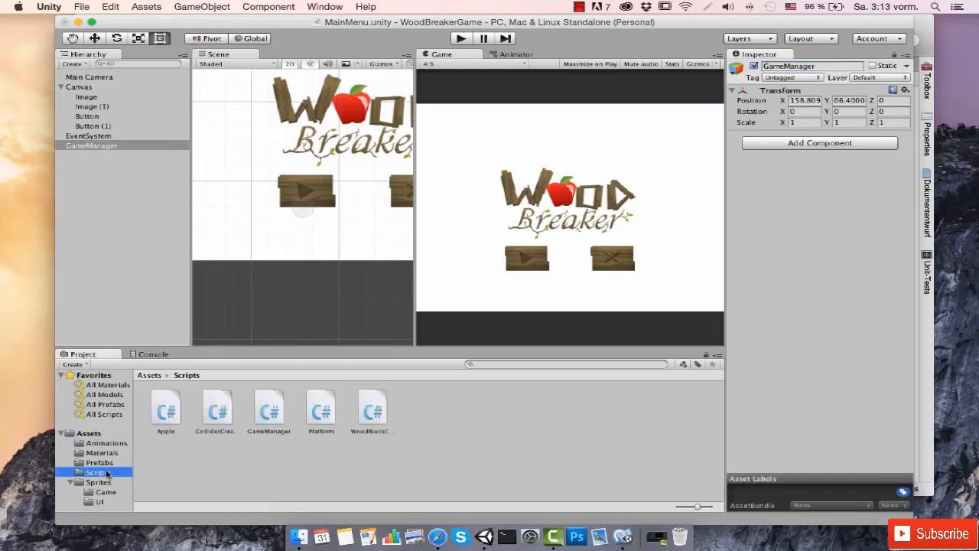
left_click_drag(267, 417, 788, 282)
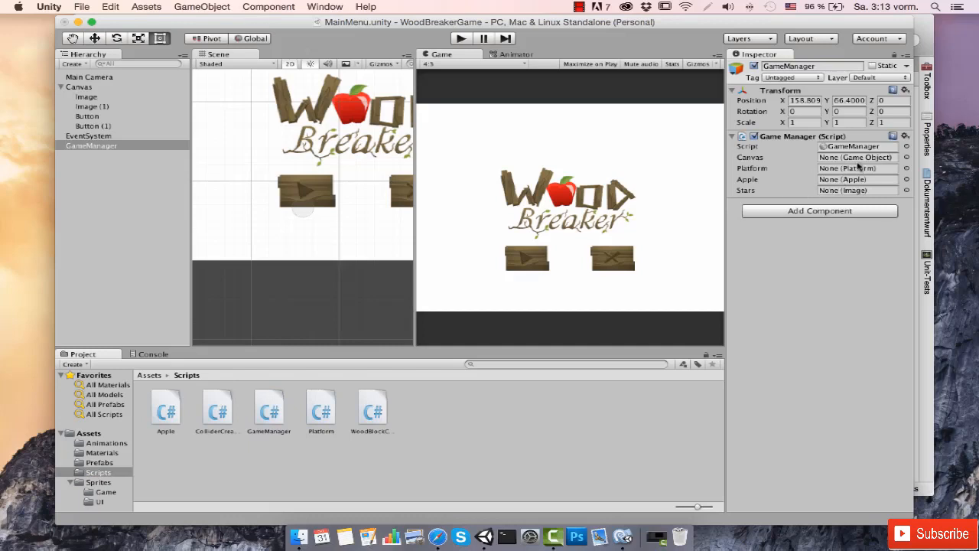
Run the MainMenu scene, examine the error reported in the Console, and stop the playback
left_click(462, 38)
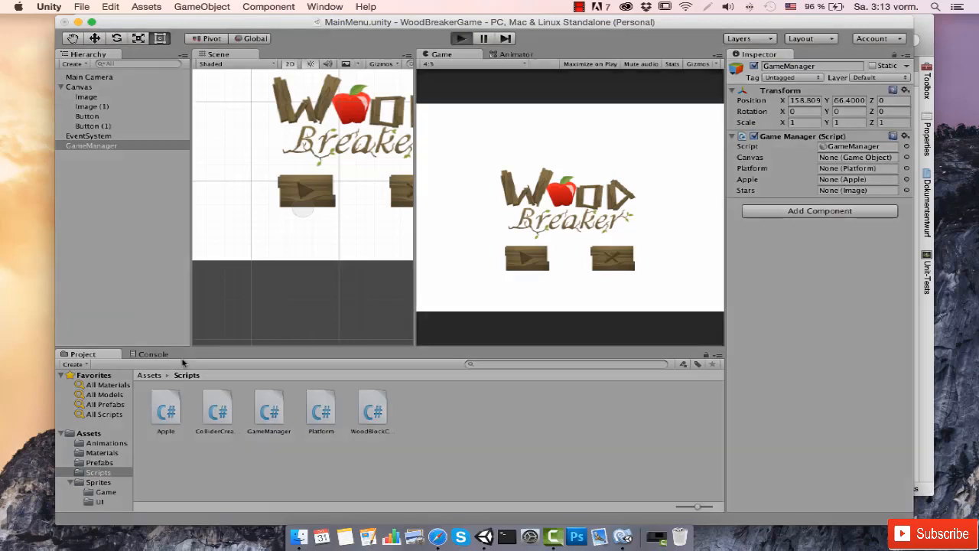
left_click(142, 520)
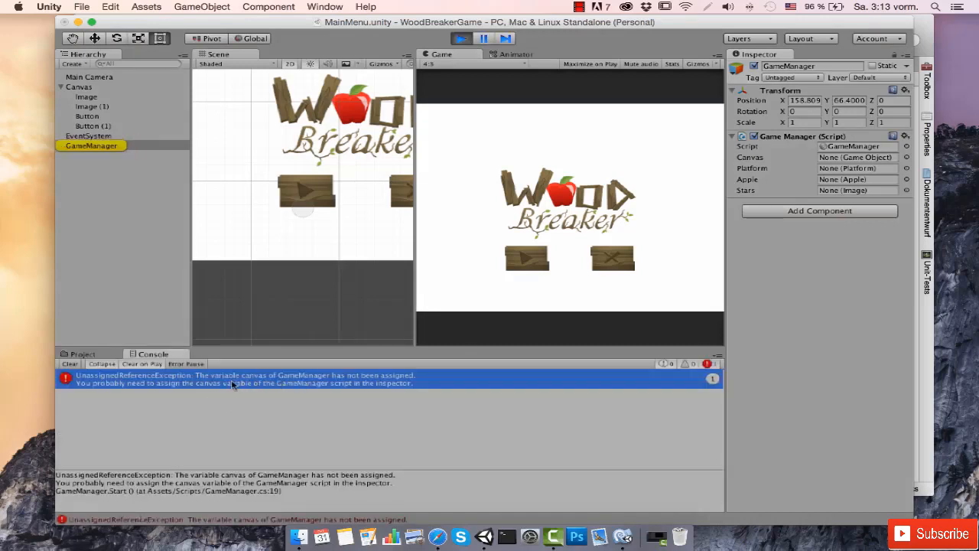
left_click(461, 39)
Open the GameManager script for editing and look over the three statements in its Start method
right_click(806, 138)
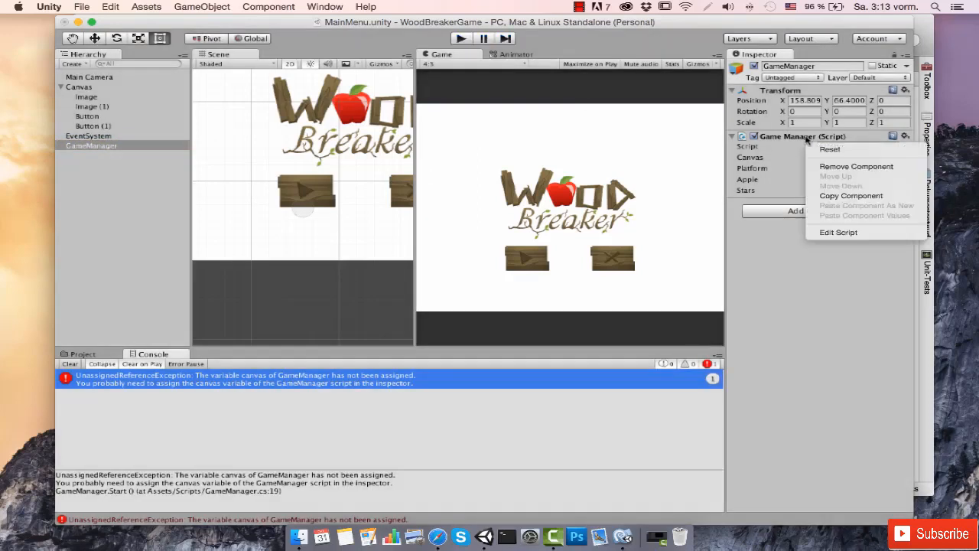
left_click(826, 233)
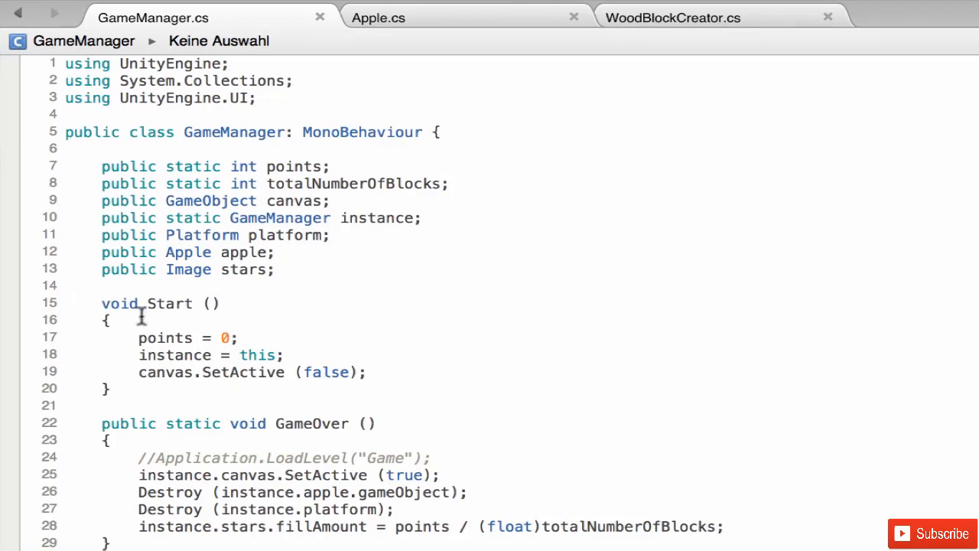
left_click_drag(138, 338, 375, 371)
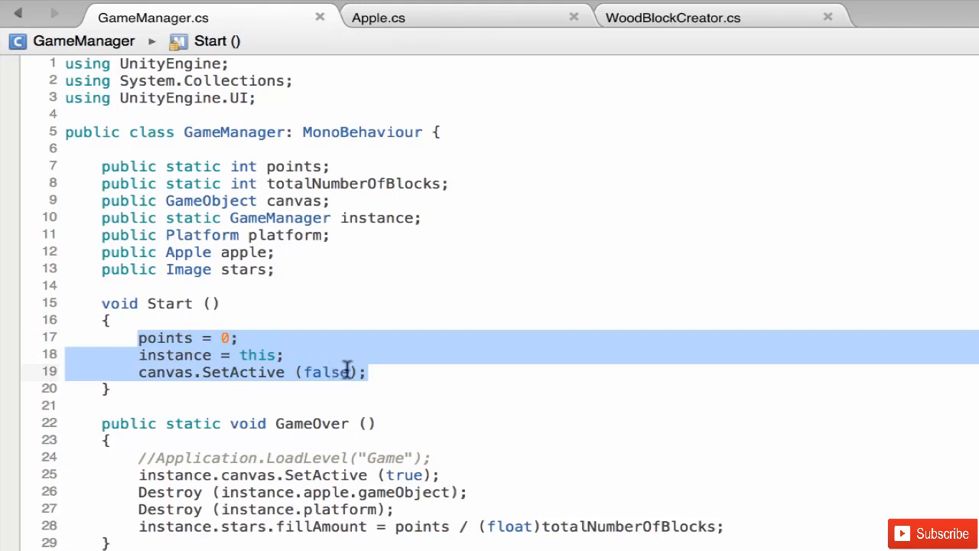
At the beginning of Start, insert the condition if (Application.loadedLevel == 1) followed by an opening brace
left_click(151, 321)
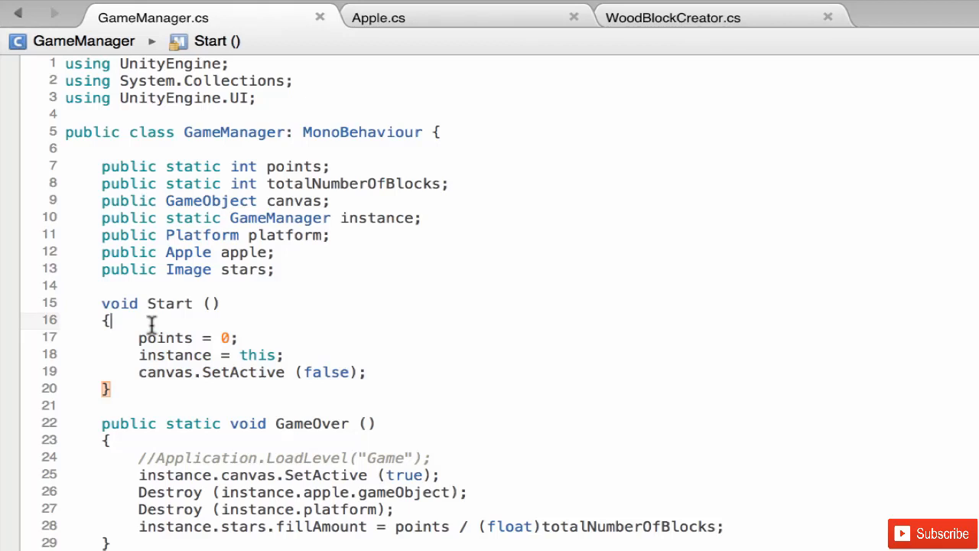
key("Return")
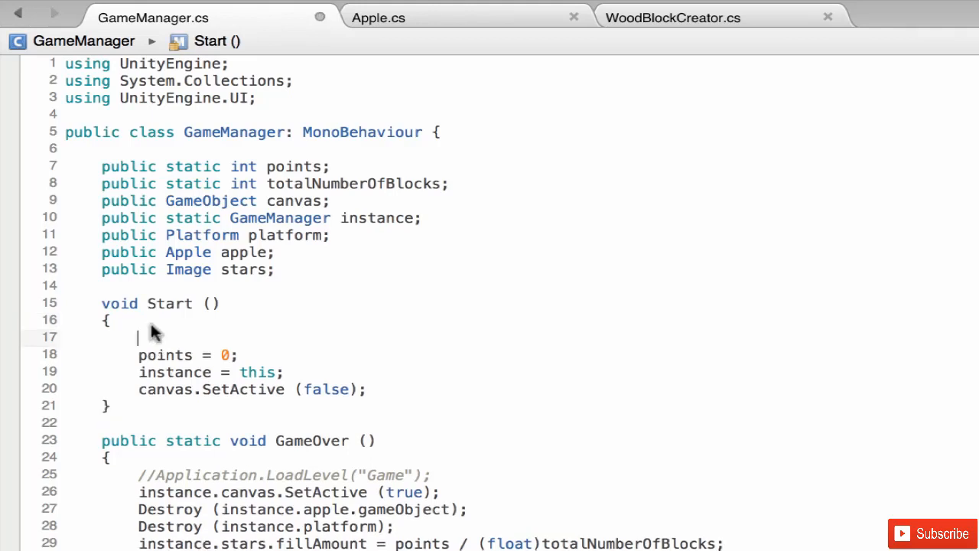
type("if (app")
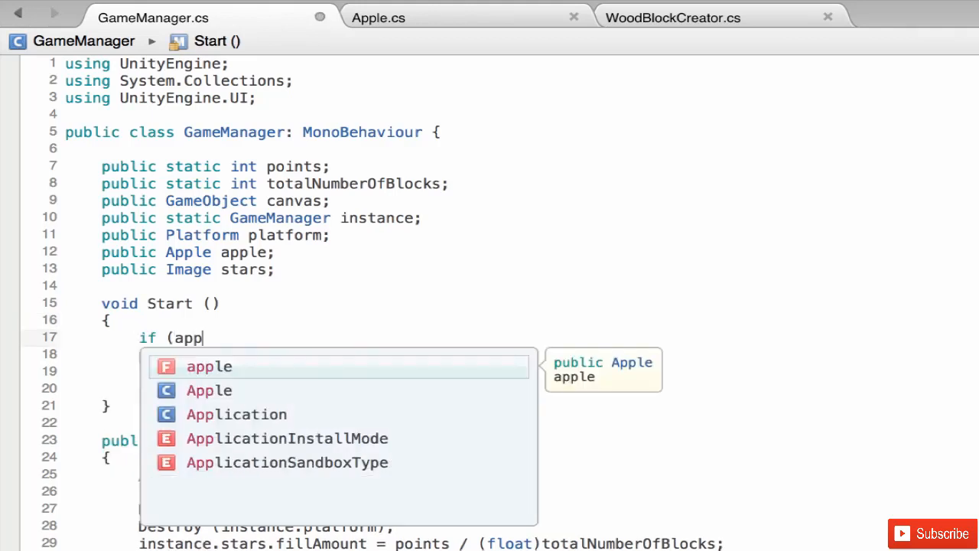
key("Down")
key("Down")
key("Return")
type(".l")
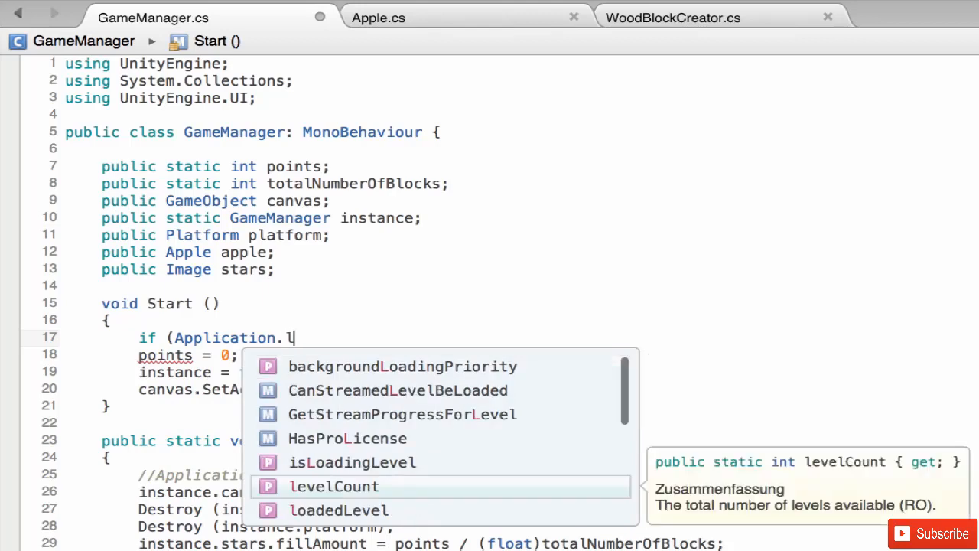
type("oadedLevel =")
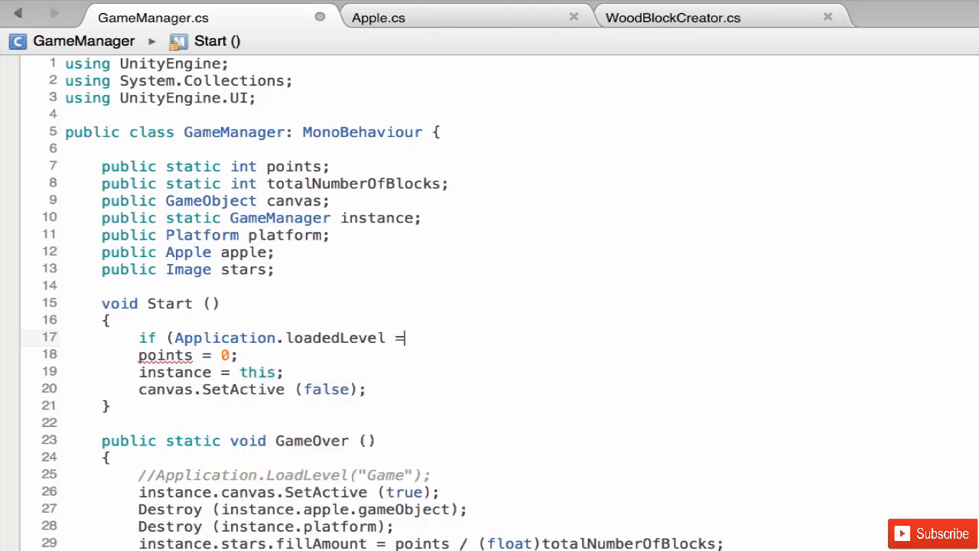
type("= 1)")
key("Return")
type("{")
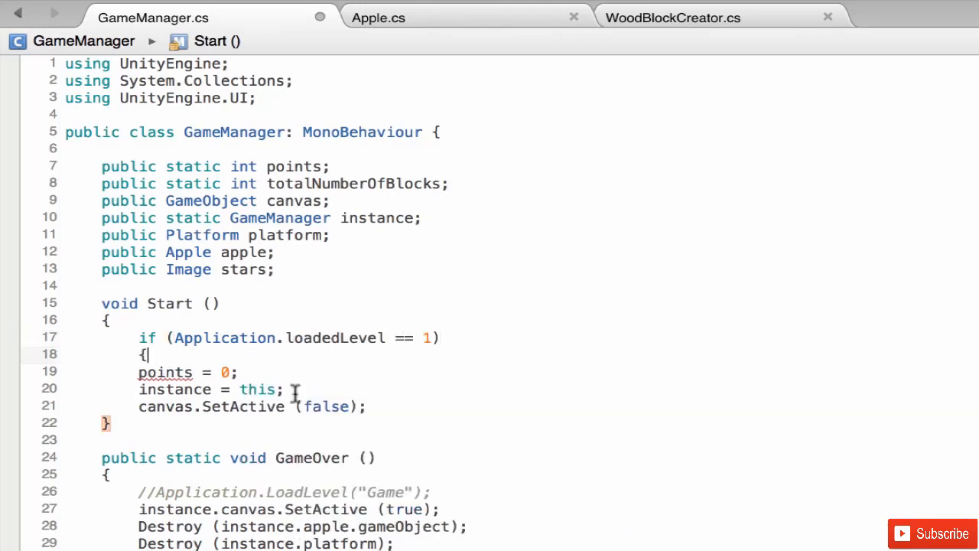
Close the new if block with a brace on its own line after canvas.SetActive (false);
left_click(379, 406)
key("Return")
type("}")
key("Home")
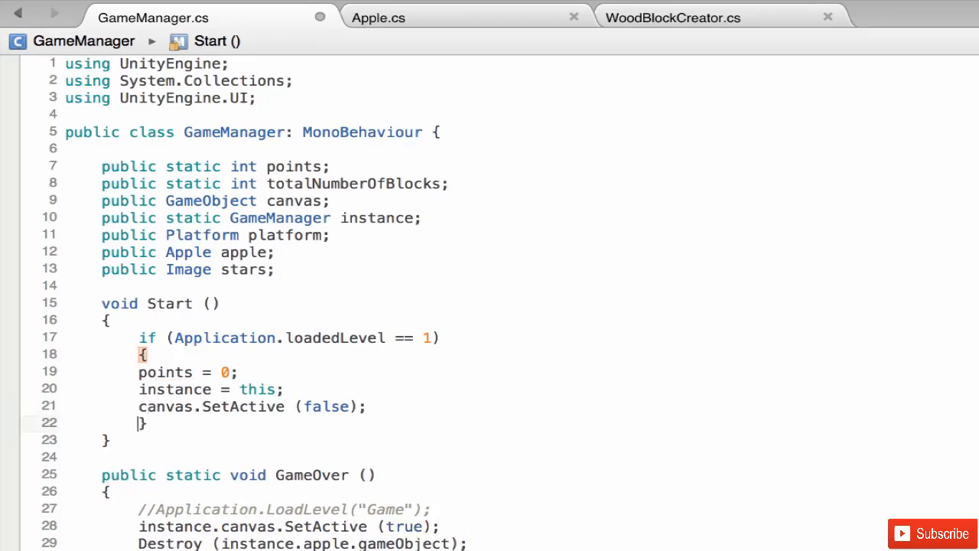
Indent the three statements inside the if block of Start by one level and save the script
key("Up")
key("Up")
key("Down")
key("Tab")
key("Up")
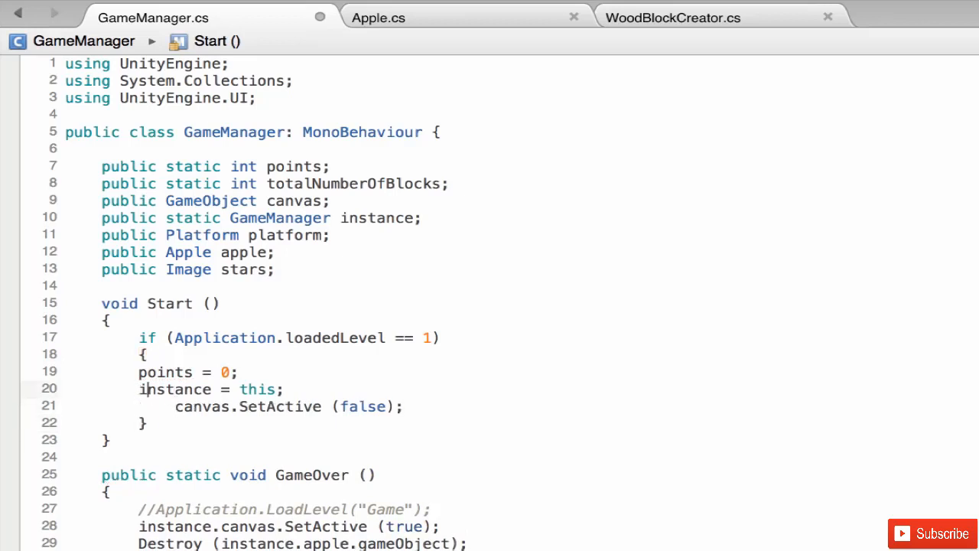
key("Tab")
key("Left")
key("Up")
key("Tab")
key("super+s")
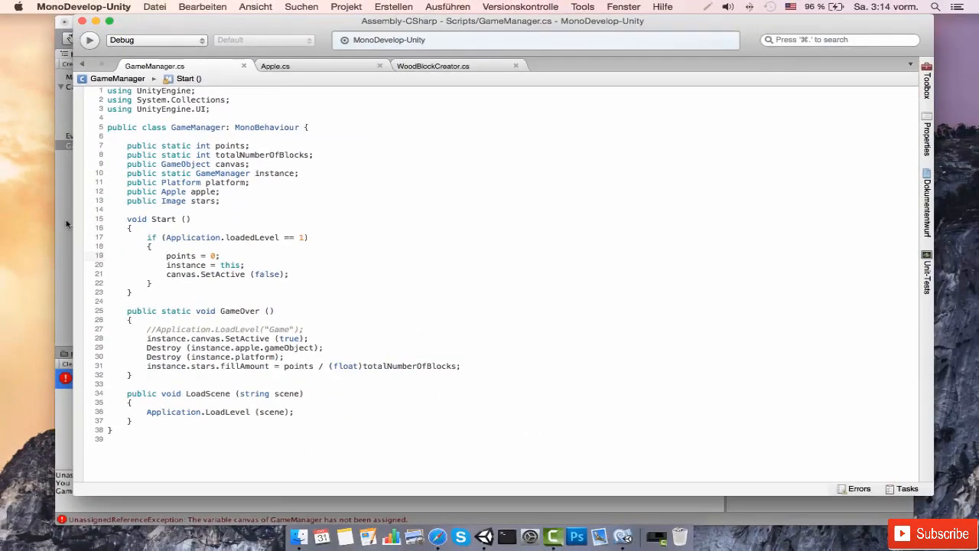
Switch to Unity, run the MainMenu scene to check the Console for errors, and stop the playback
left_click(65, 220)
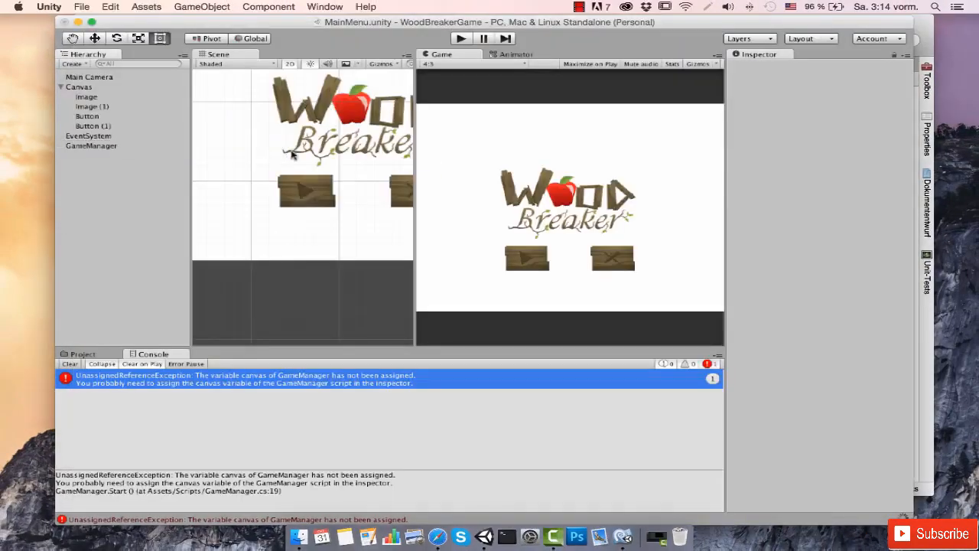
left_click(460, 38)
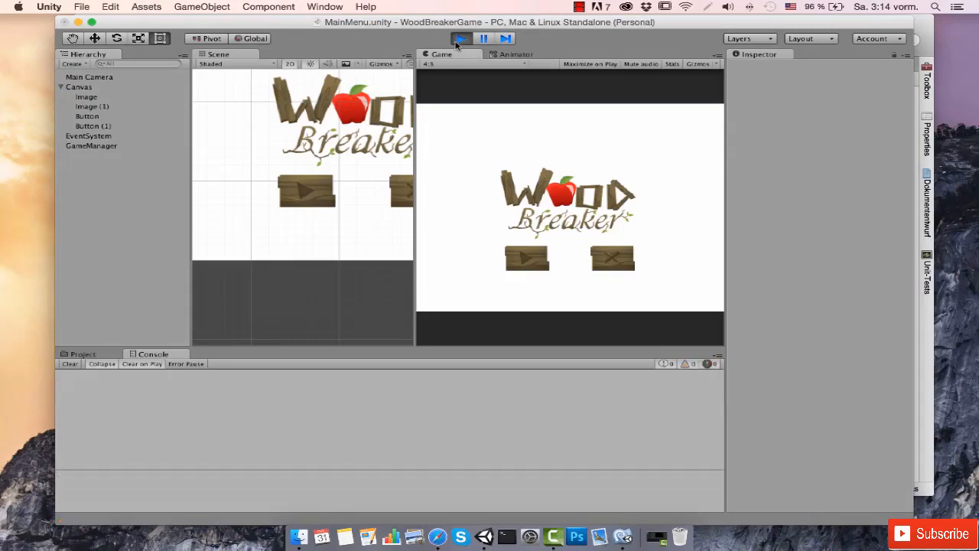
left_click(459, 39)
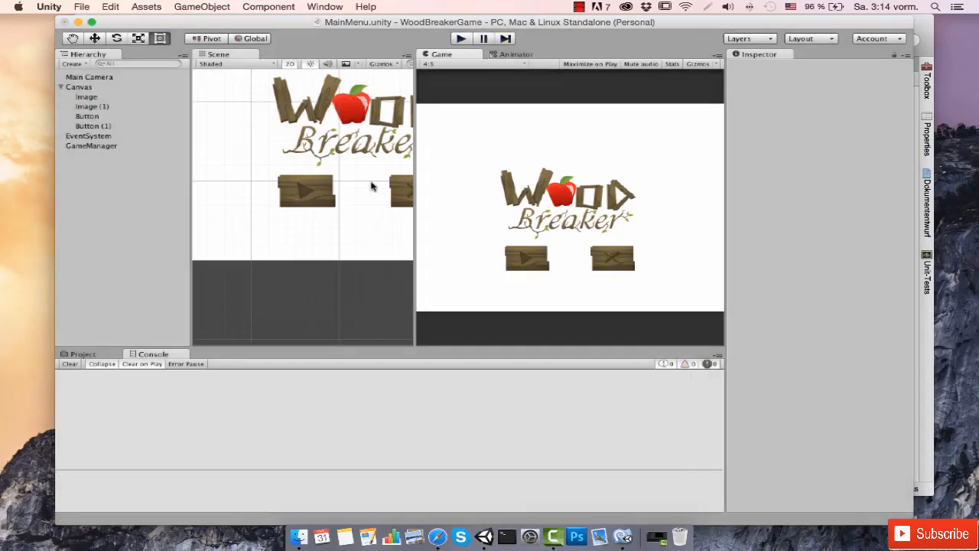
Switch to MonoDevelop and add a method public void QuitGame () with braces below LoadScene in the GameManager script
left_click(628, 537)
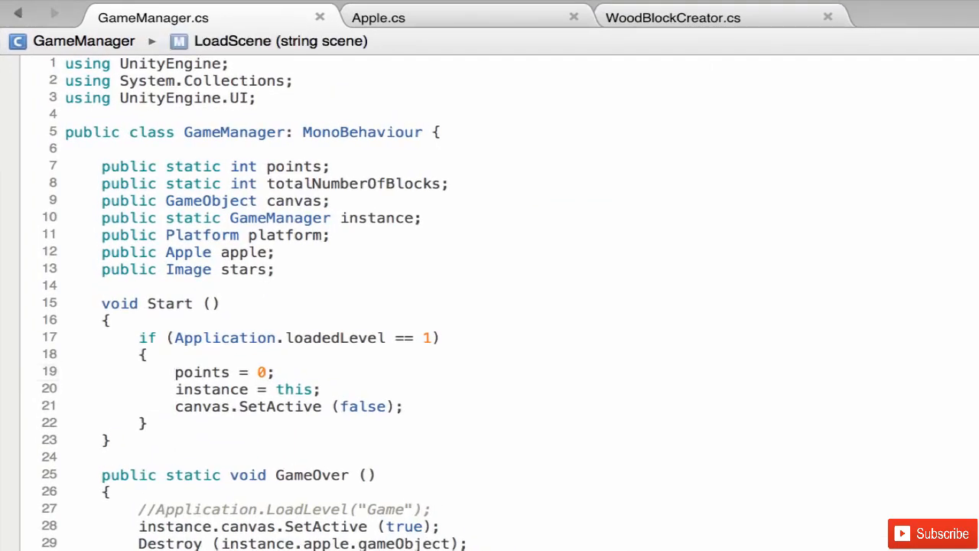
left_click(145, 434)
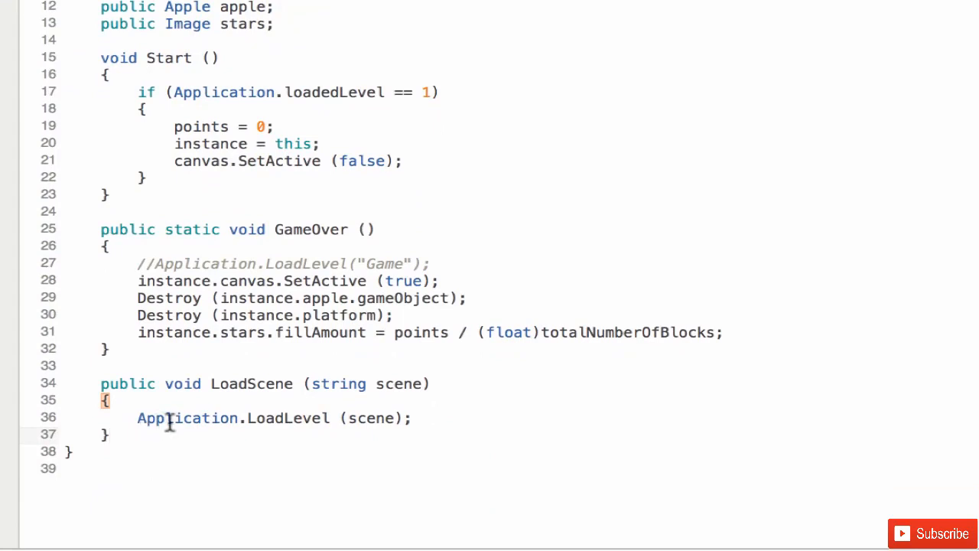
mouse_move(170, 423)
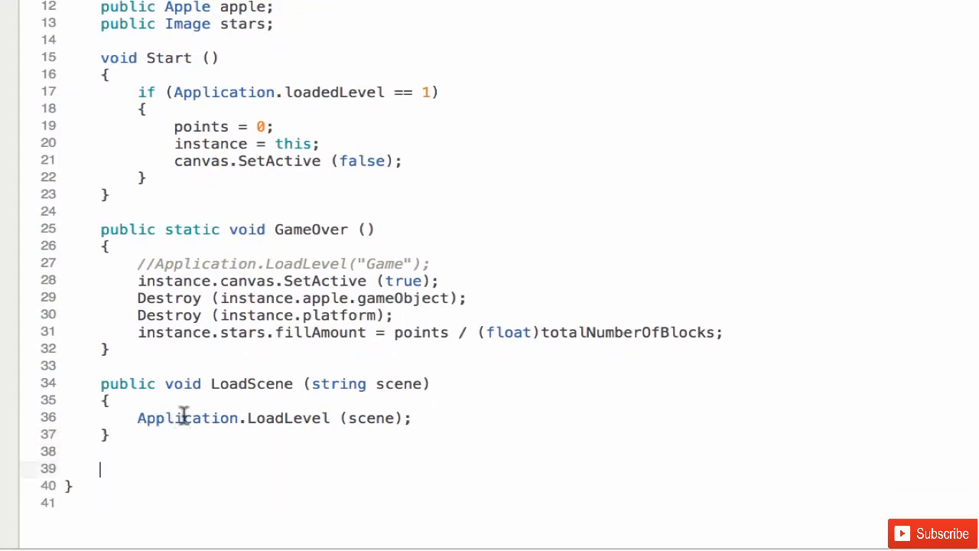
type("public ")
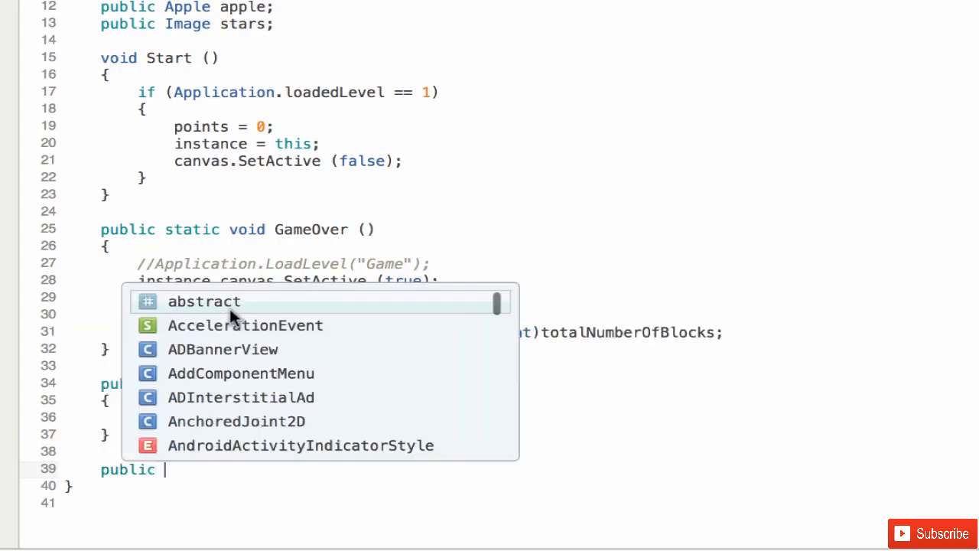
type("void QuitGame ()")
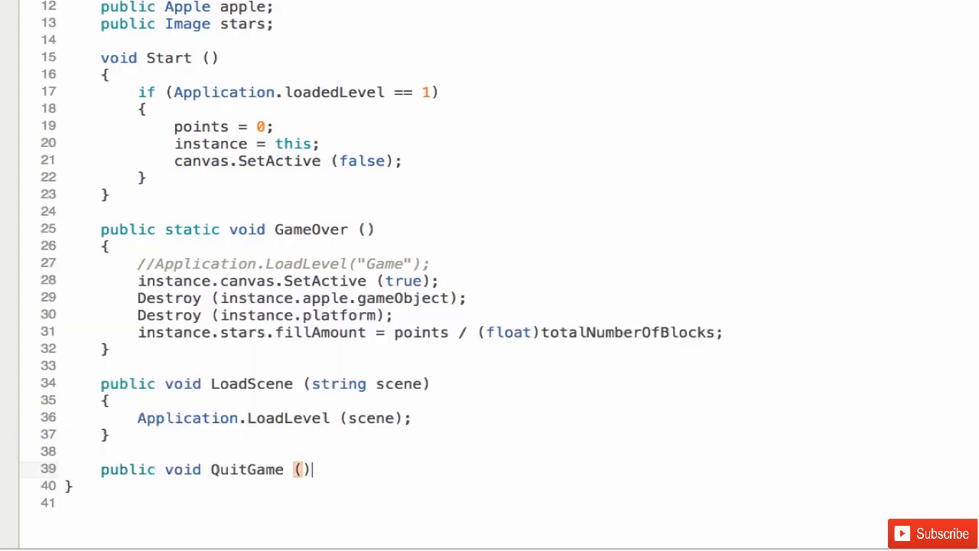
key("Return")
type("{")
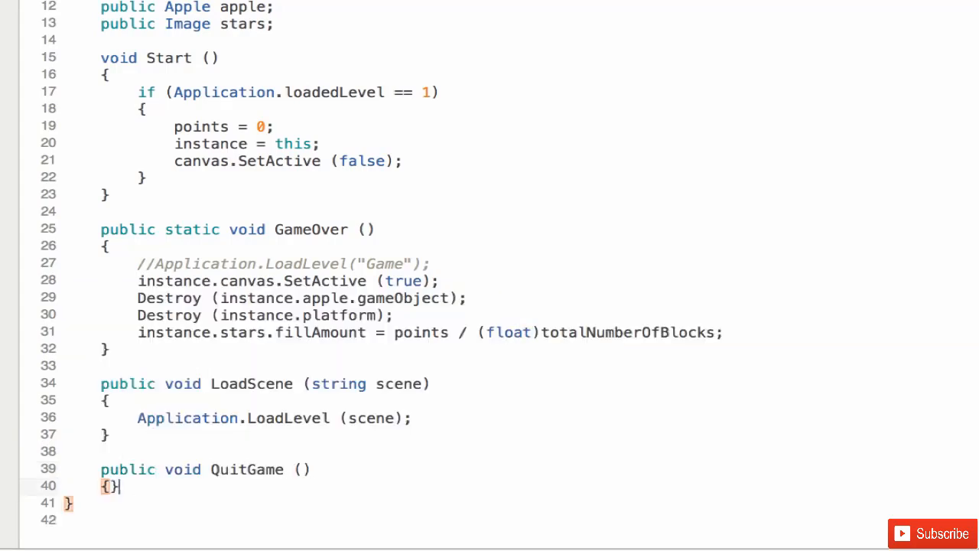
Write the statement Application.Quit(); as the body of the QuitGame method
key("Return")
type("App")
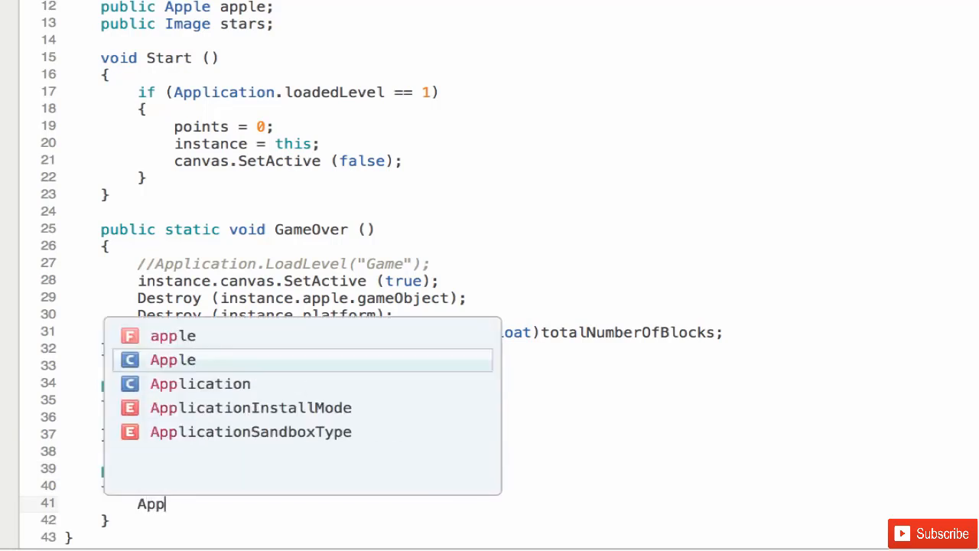
key("Escape")
type("licatio")
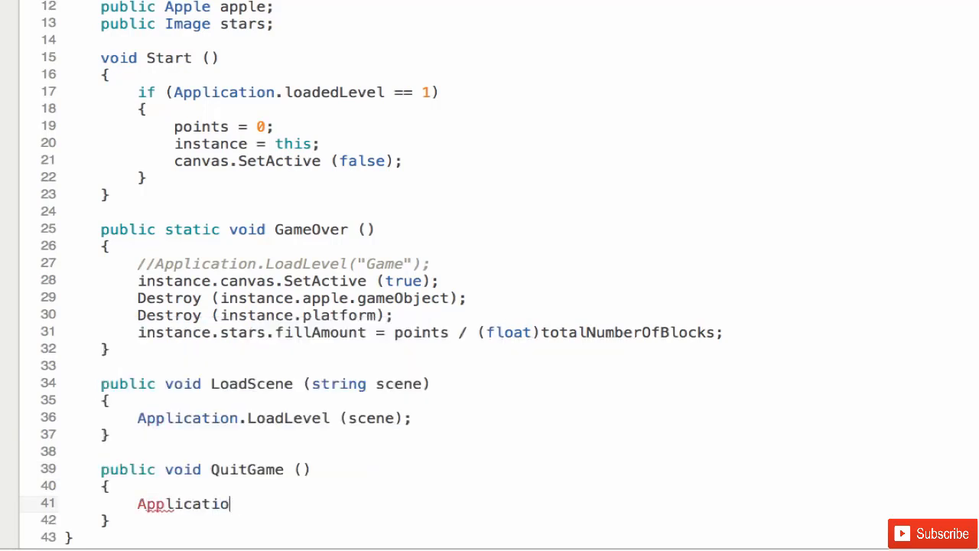
type("n.qut")
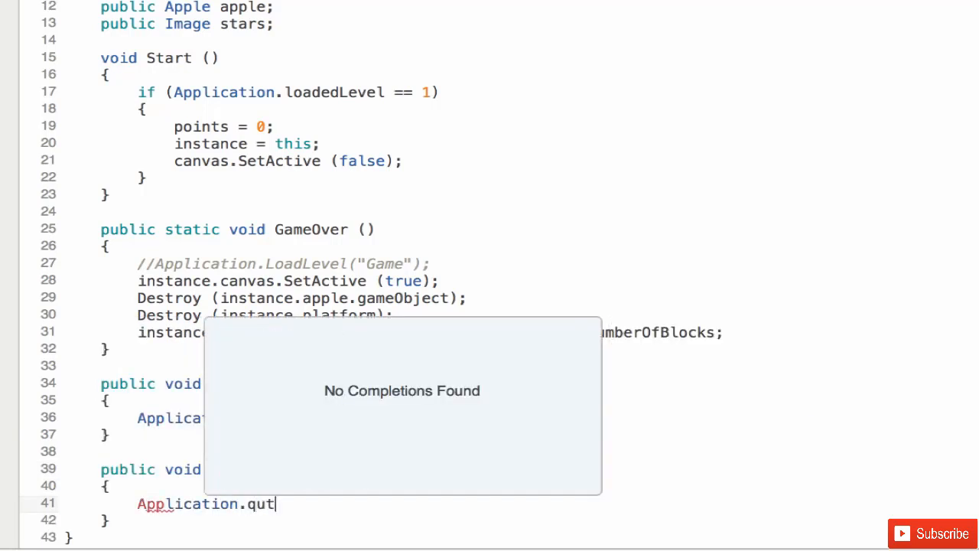
key("BackSpace")
key("Return")
type("(;")
key("BackSpace")
type(");")
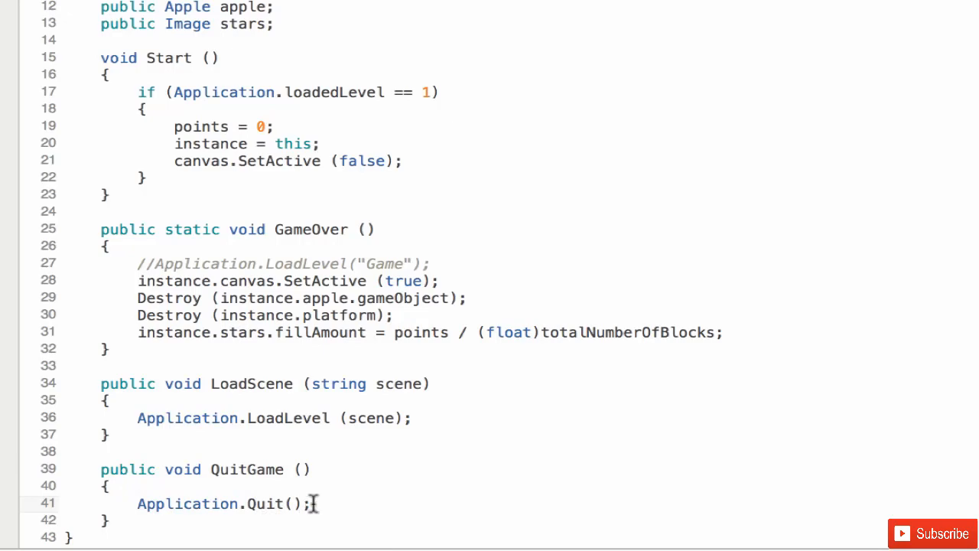
left_click_drag(312, 505, 142, 504)
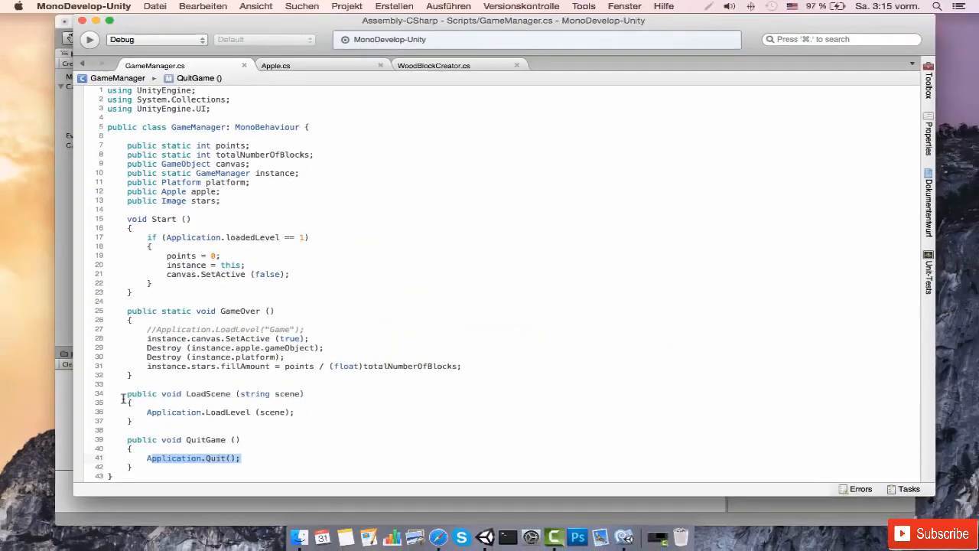
left_click(202, 439)
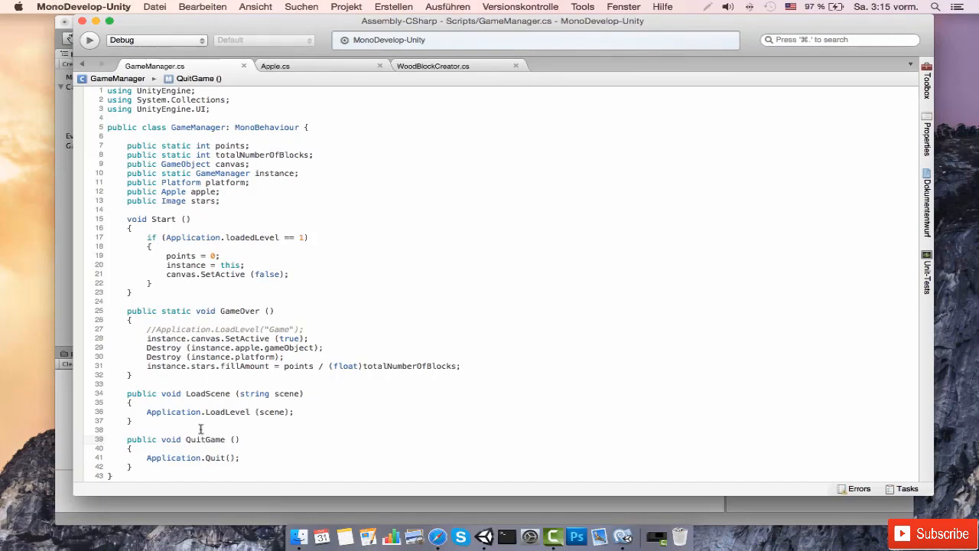
scroll(210, 277, "down", 1)
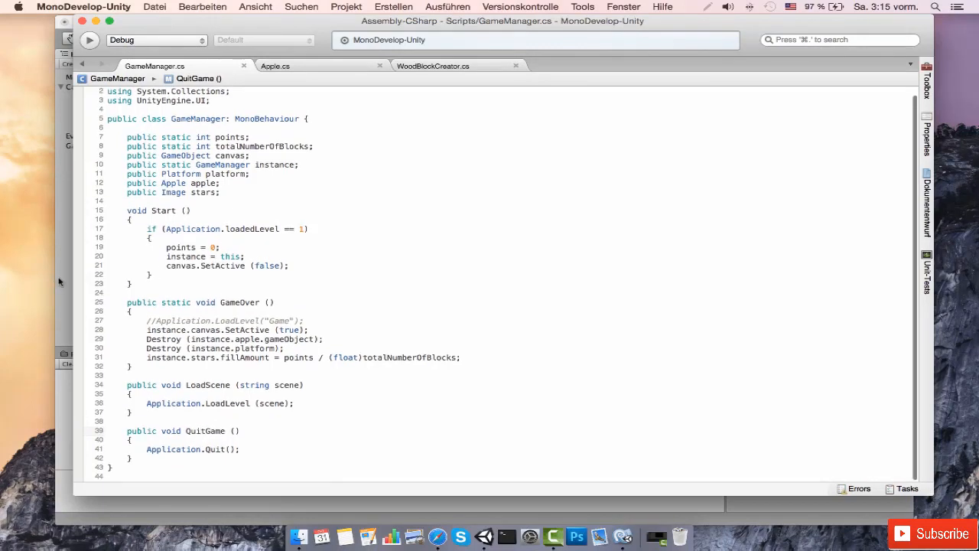
Switch to Unity and add an On Click event to the play button with the GameManager object as its target
left_click(60, 282)
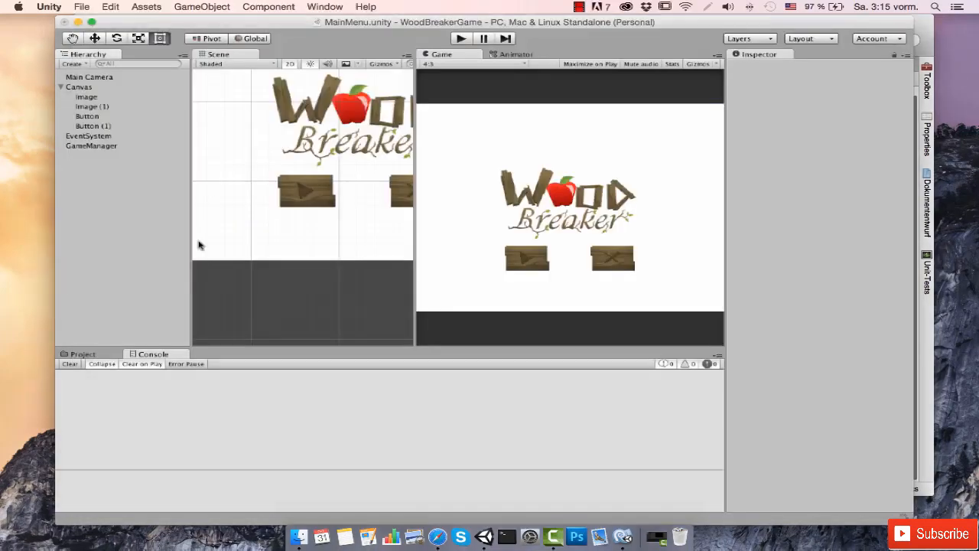
left_click(304, 195)
scroll(805, 300, "down", 5)
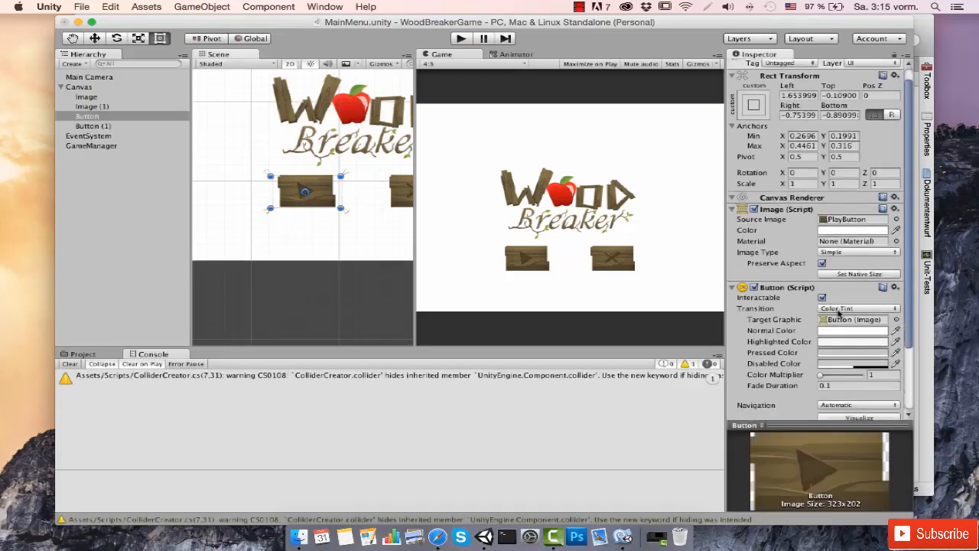
left_click(873, 389)
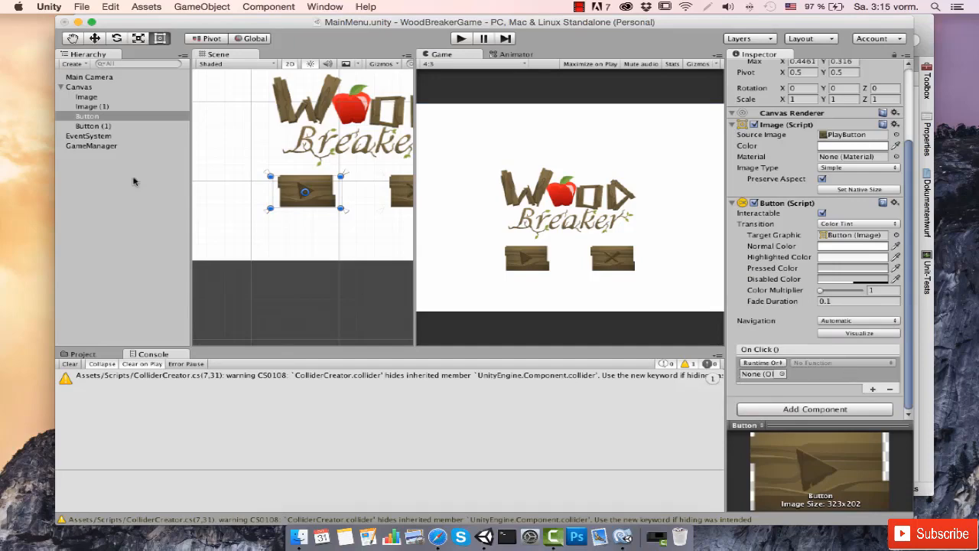
left_click_drag(97, 151, 764, 375)
left_click(822, 364)
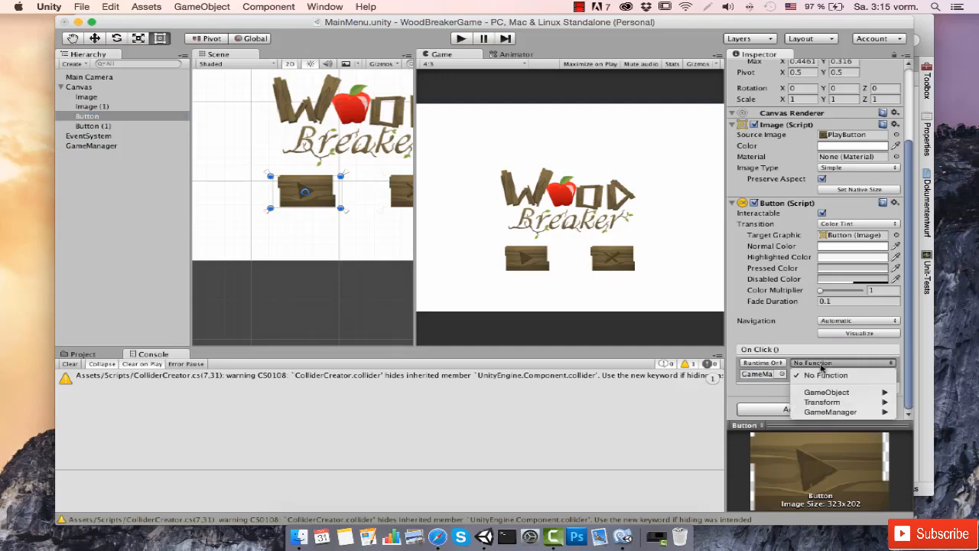
mouse_move(834, 412)
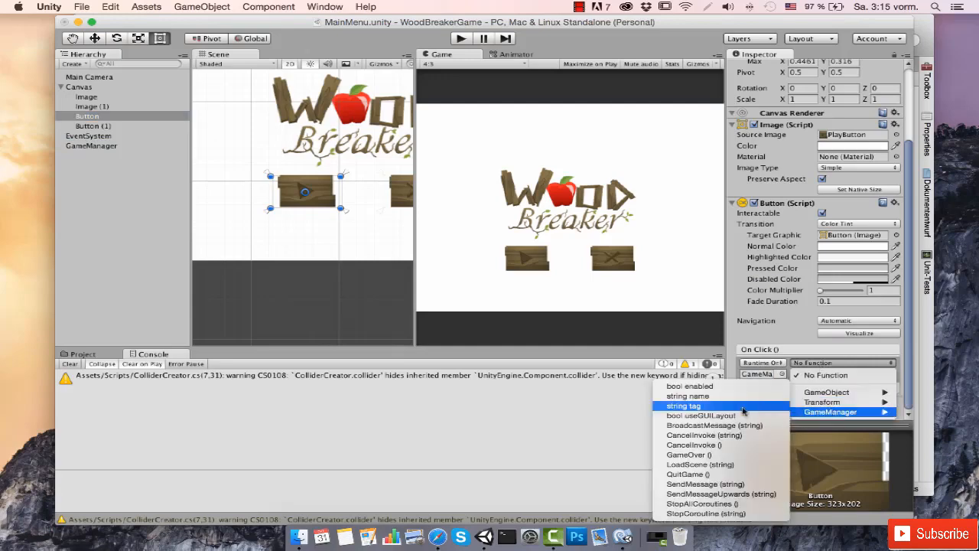
left_click(779, 126)
Collapse the play button's Image (Script) and Rect Transform components
scroll(789, 132, "up", 1)
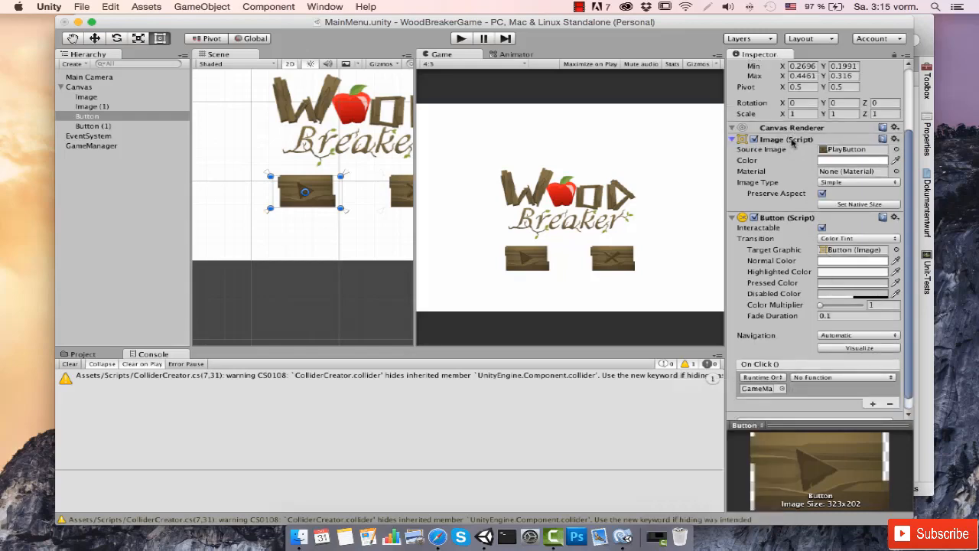
left_click(792, 140)
scroll(849, 352, "up", 2)
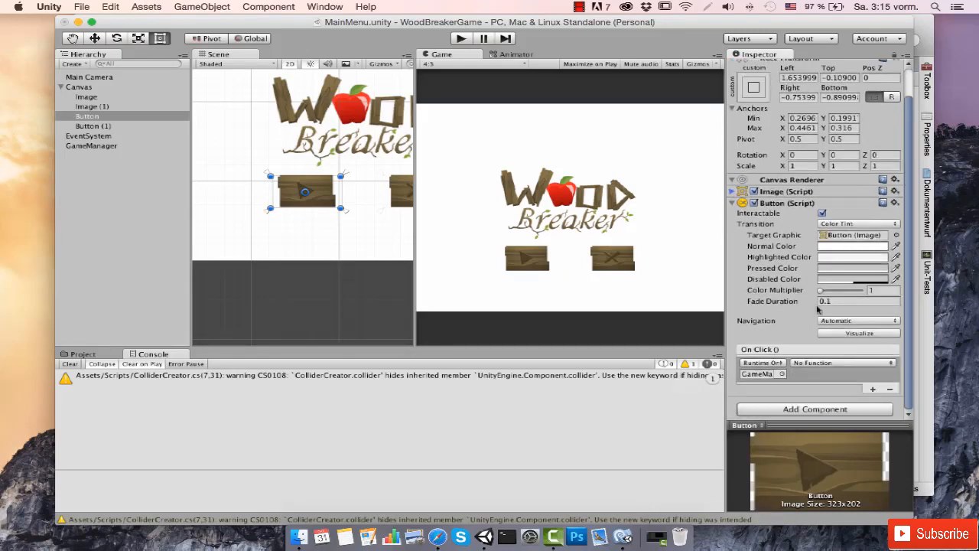
scroll(794, 90, "up", 2)
left_click(793, 92)
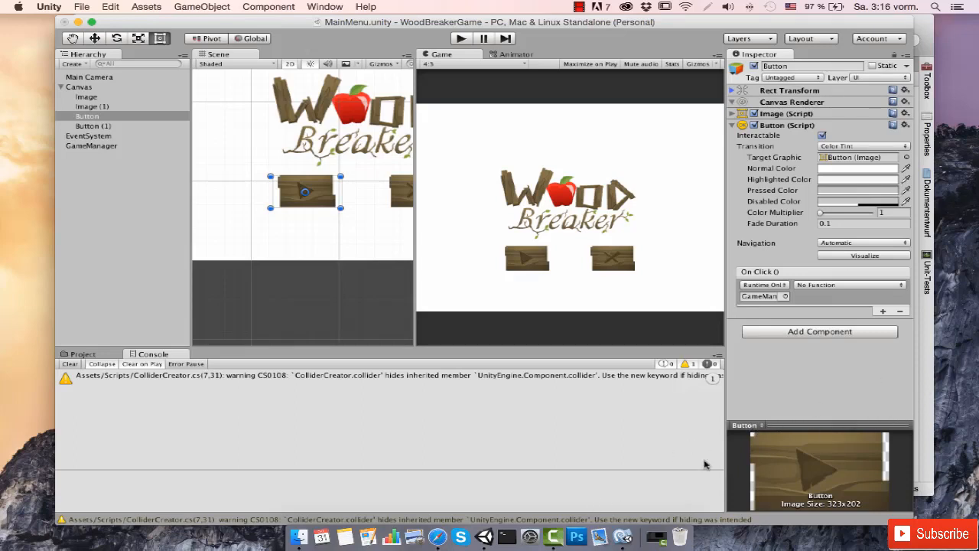
Set the play button's On Click function to GameManager.LoadScene with the string argument Game
left_click(827, 286)
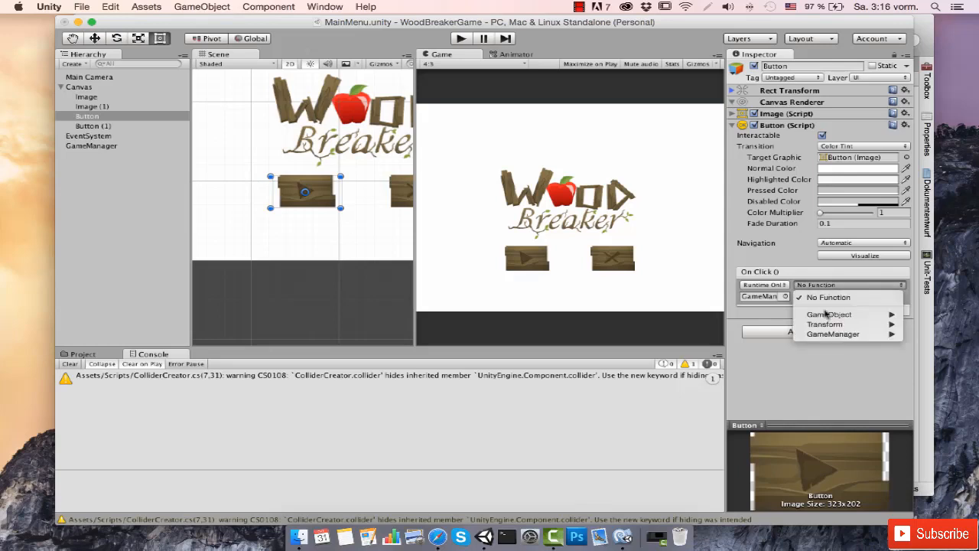
mouse_move(830, 335)
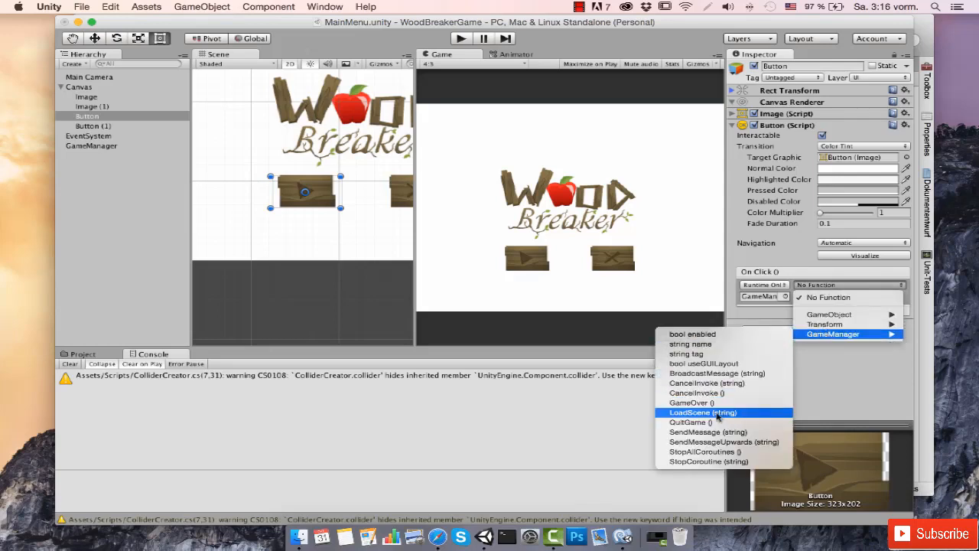
left_click(714, 415)
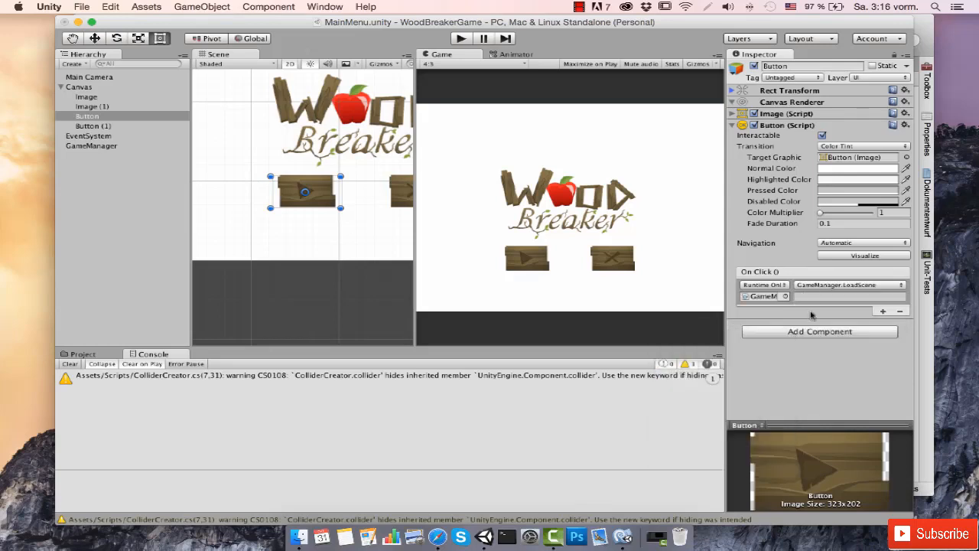
left_click(818, 297)
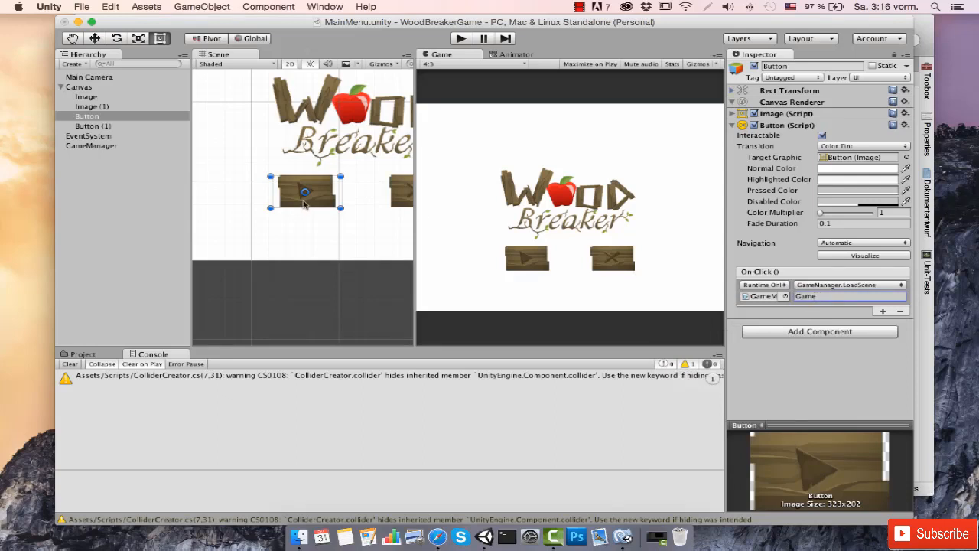
Add an On Click event to the close button, targeting the GameManager object and calling GameManager.QuitGame
left_click(95, 127)
scroll(350, 166, "down", 1)
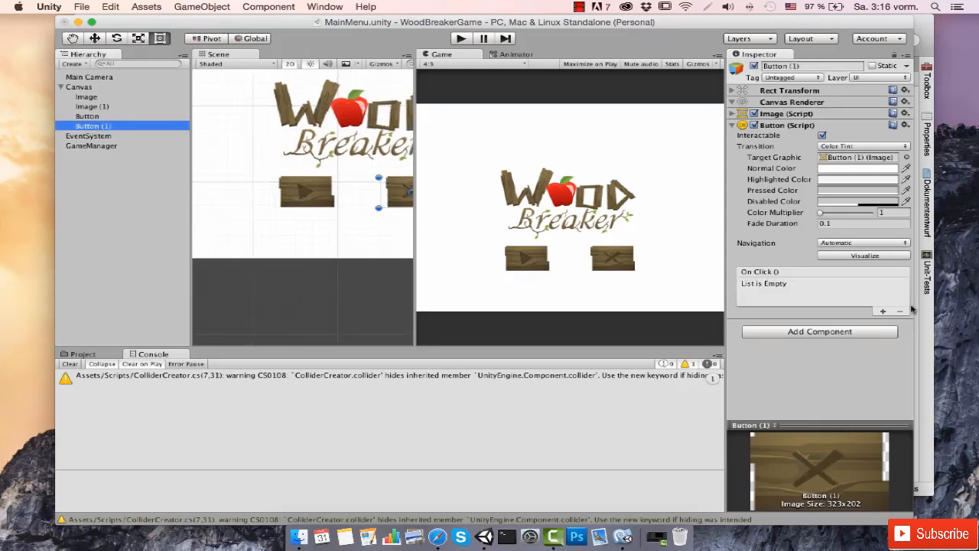
left_click(883, 311)
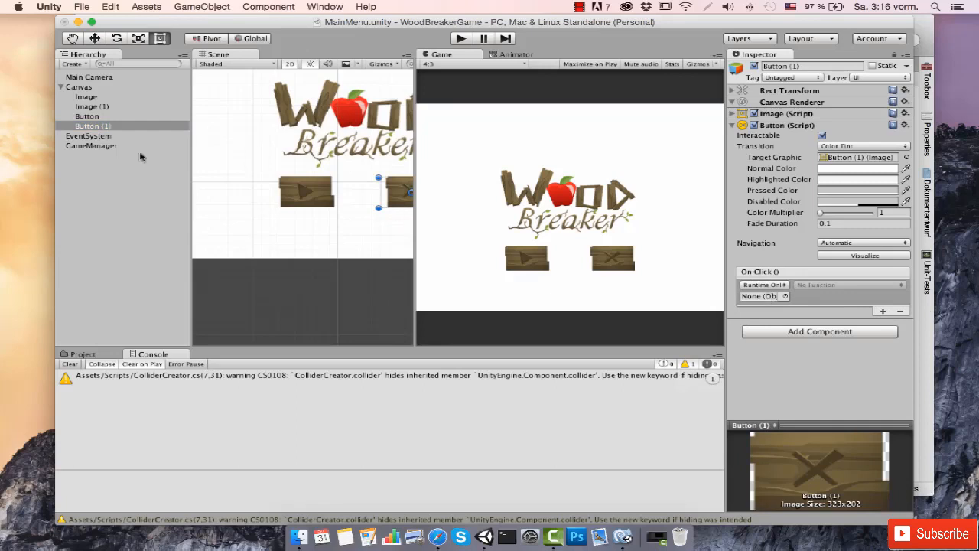
left_click_drag(111, 146, 765, 298)
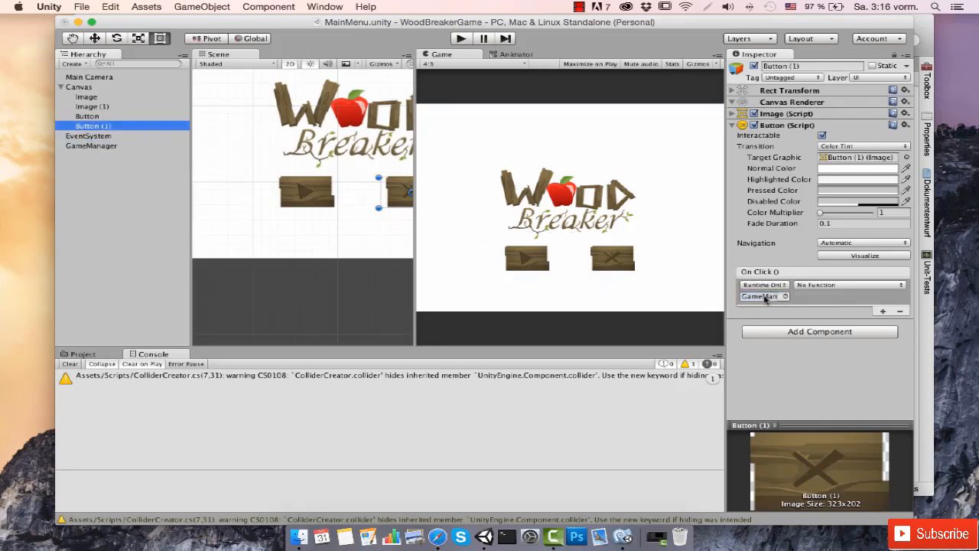
left_click(816, 287)
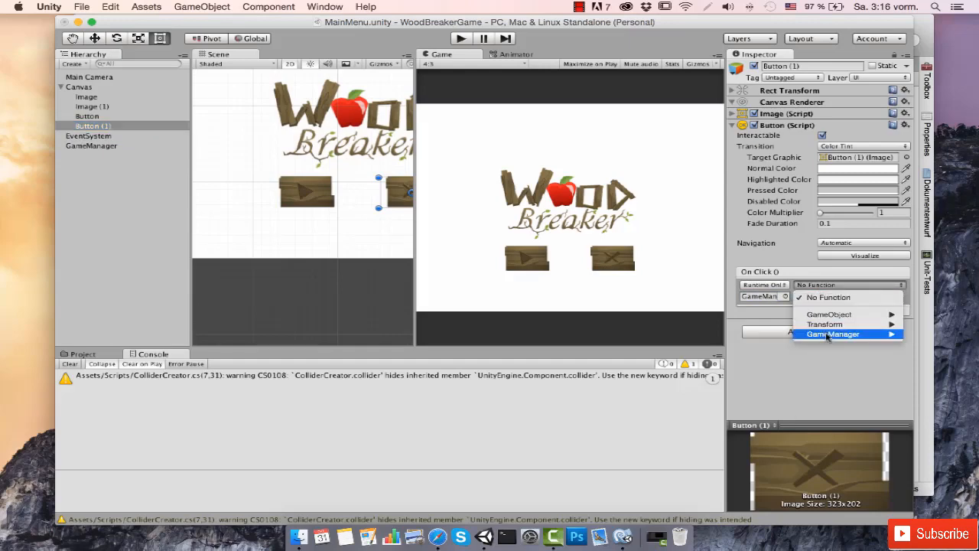
mouse_move(833, 337)
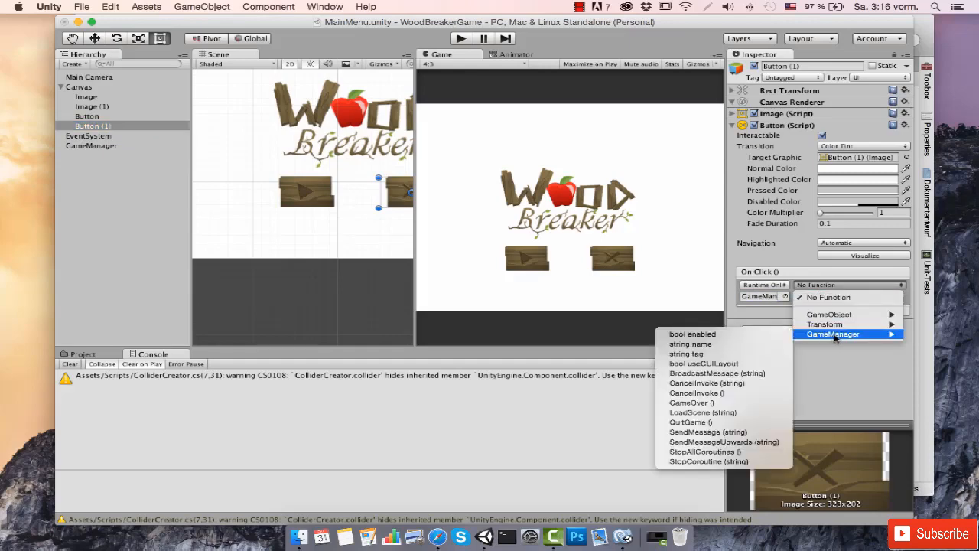
left_click(707, 422)
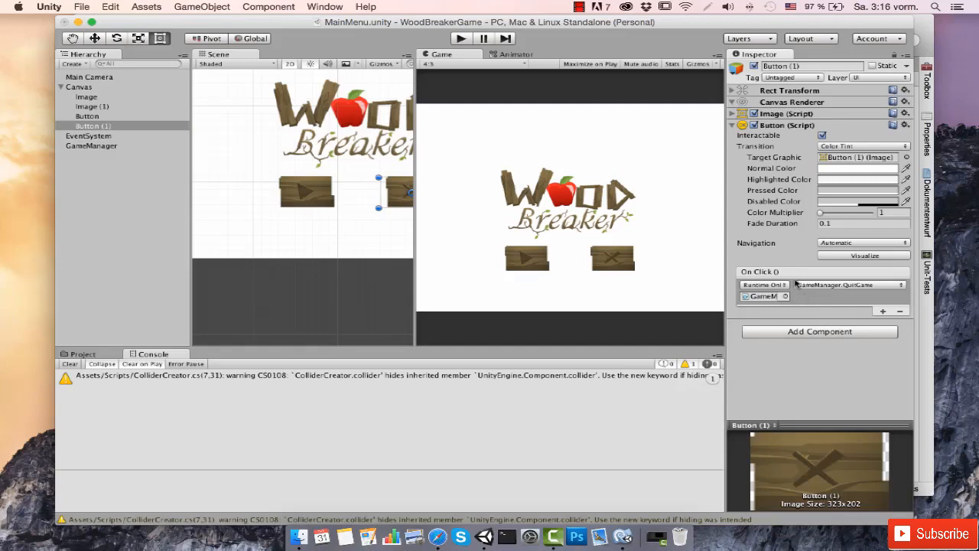
Rename the canvas's background image to BG and the Wood Breaker logo image to Logo
double_click(109, 98)
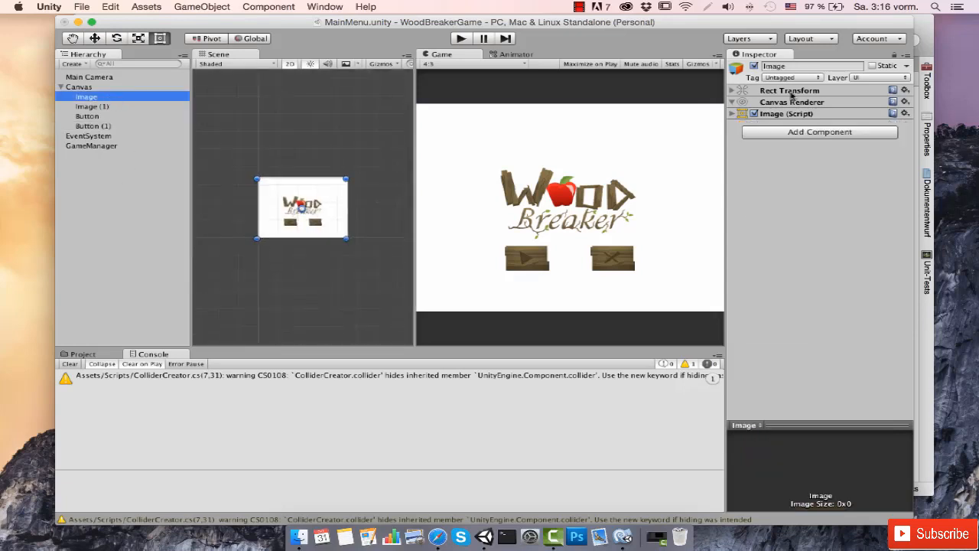
left_click(785, 67)
type("BG")
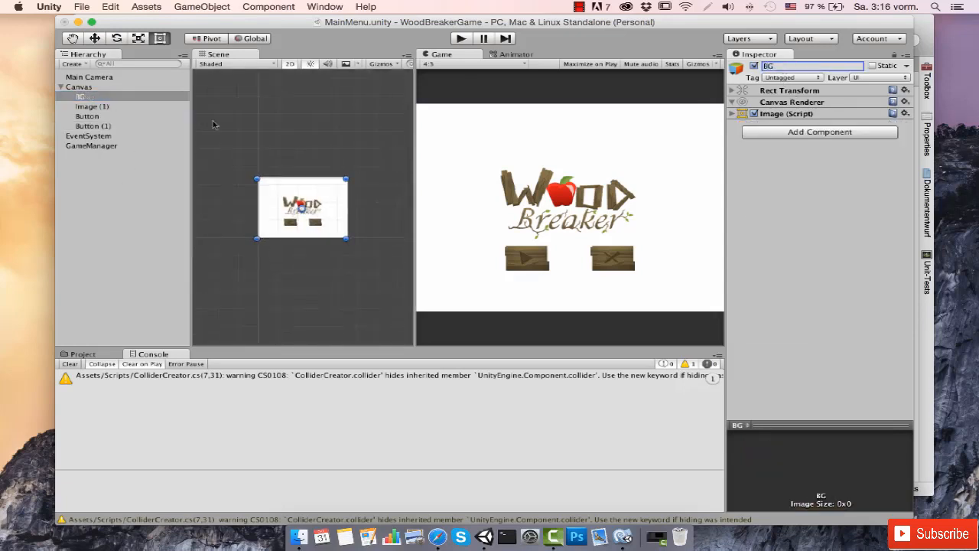
left_click(94, 106)
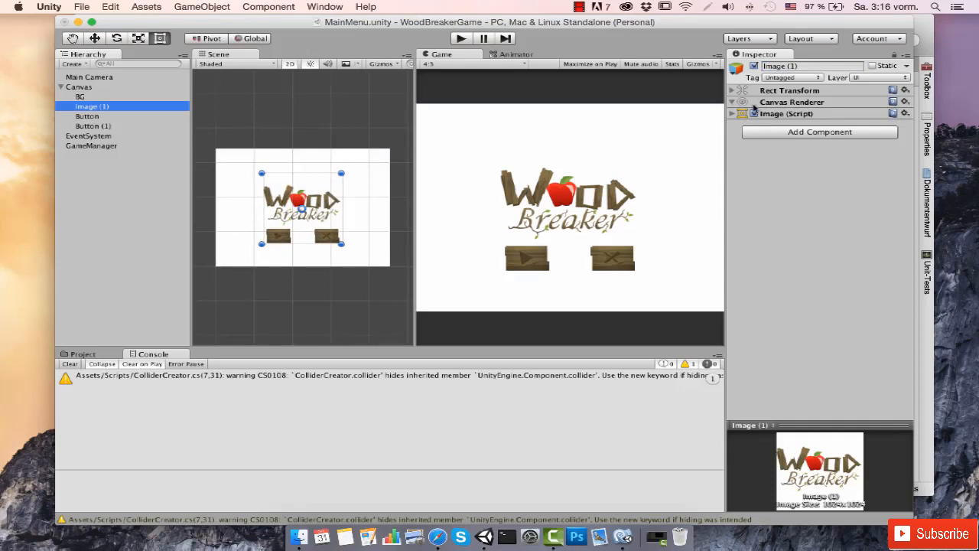
left_click(780, 66)
type("Logo")
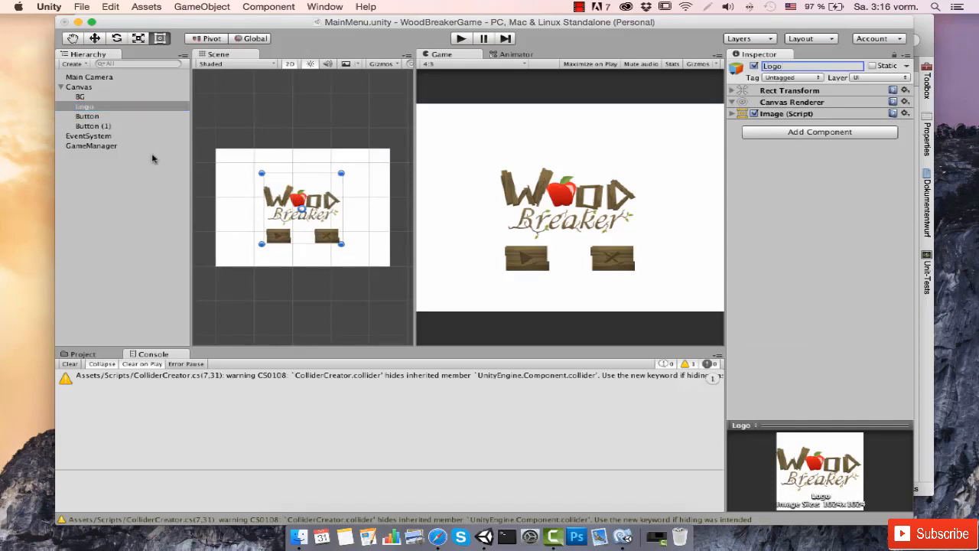
Rename the play button object to PlayButton and the close button object to QuitButton
double_click(119, 117)
left_click(775, 67)
type("PlayButton")
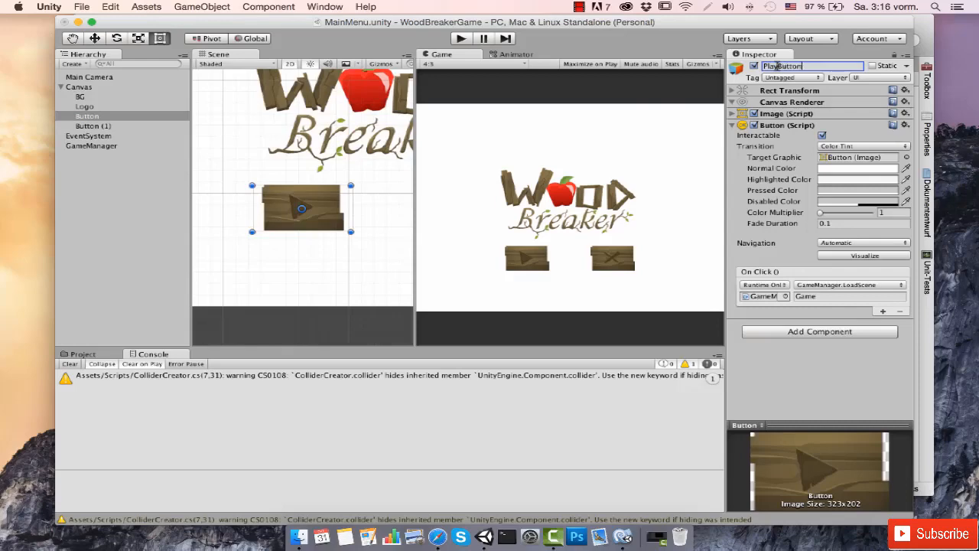
key("Return")
left_click(119, 126)
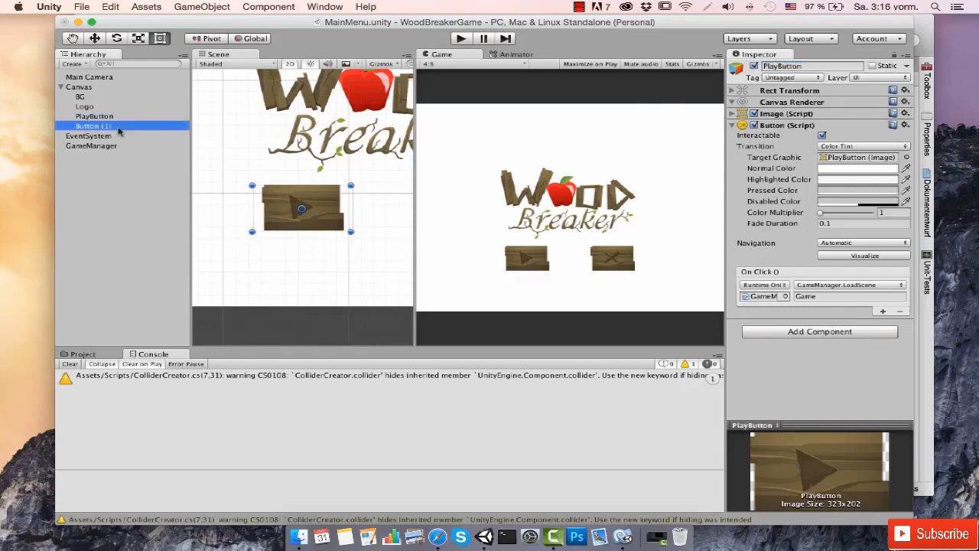
left_click(785, 67)
type("Q")
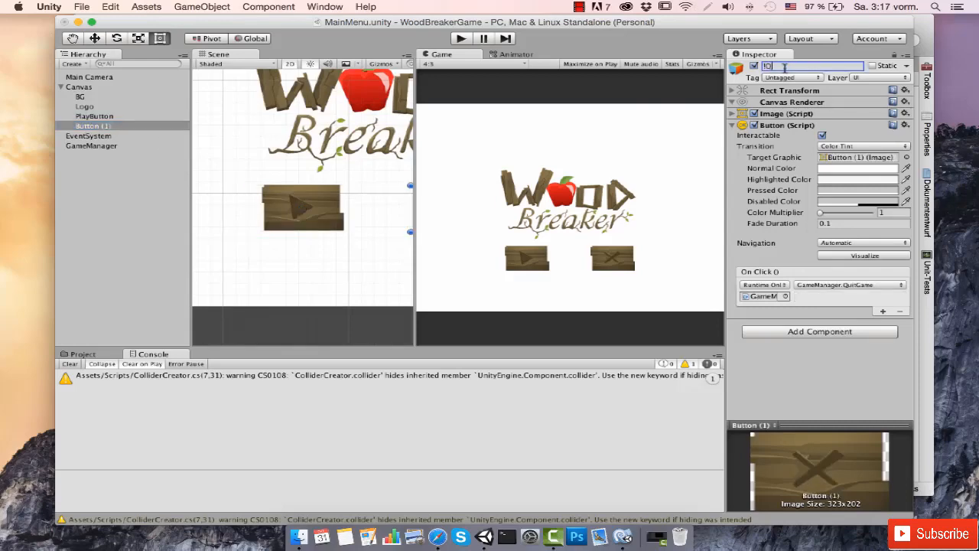
type("UitButton")
key("Return")
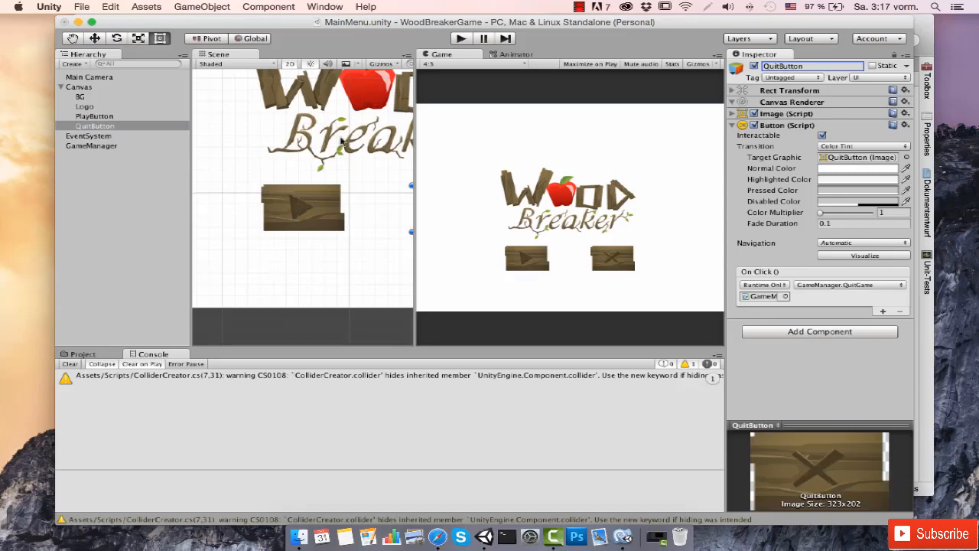
Run the MainMenu scene in play mode and test the quit button
scroll(360, 126, "down", 1)
key("super+p")
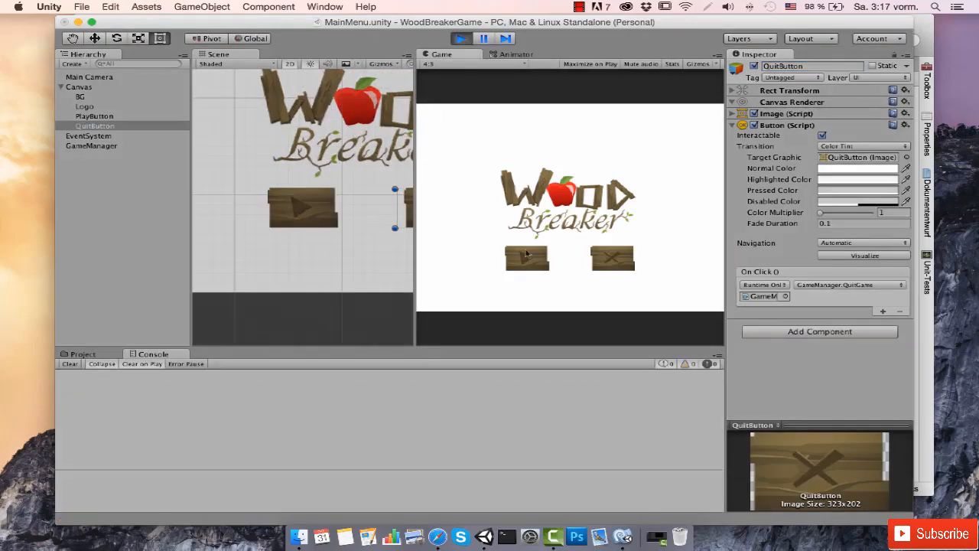
left_click(617, 263)
left_click(617, 263)
Examine the scenes in build and the target platforms in the Build Settings, and close them
left_click(87, 6)
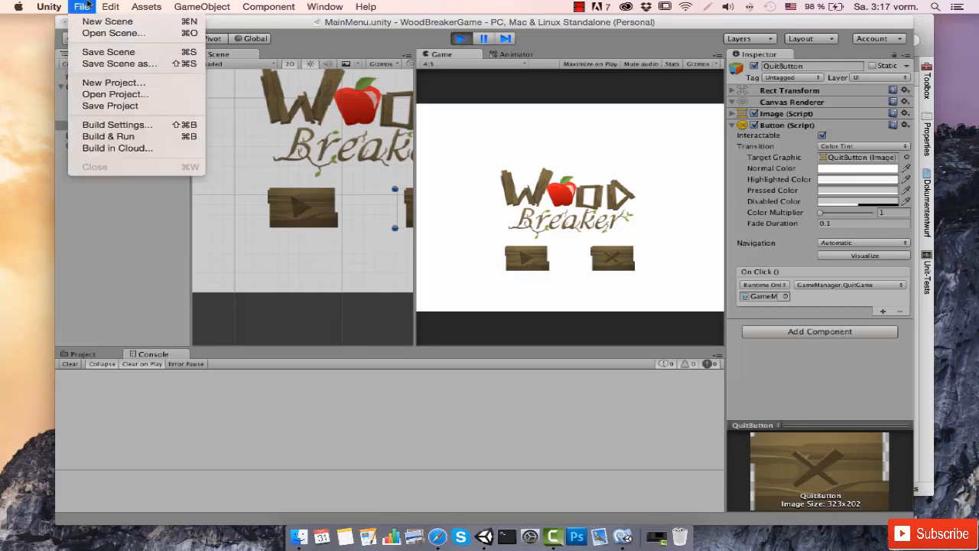
left_click(116, 125)
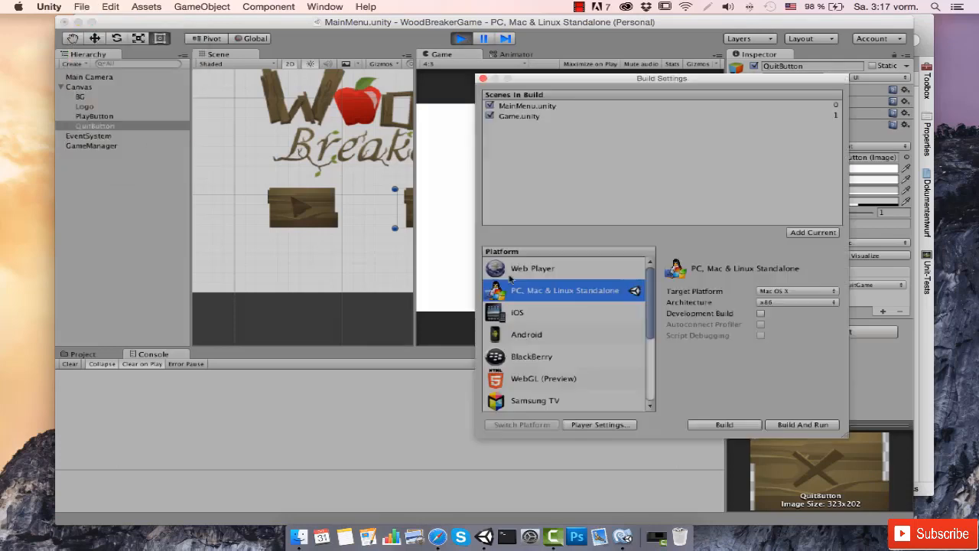
left_click(483, 79)
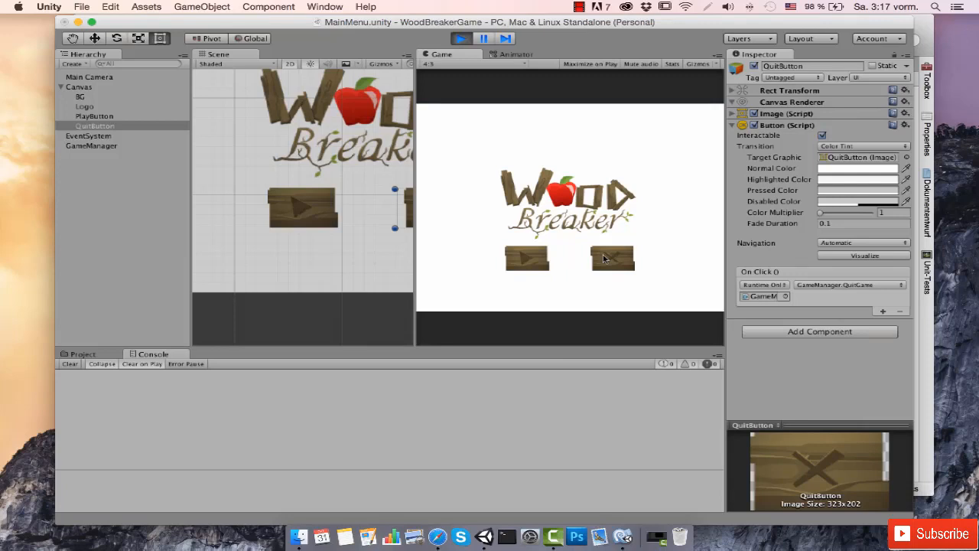
Test the menu's play button and the Game scene's close button, start the game once more, and stop play mode
left_click(532, 263)
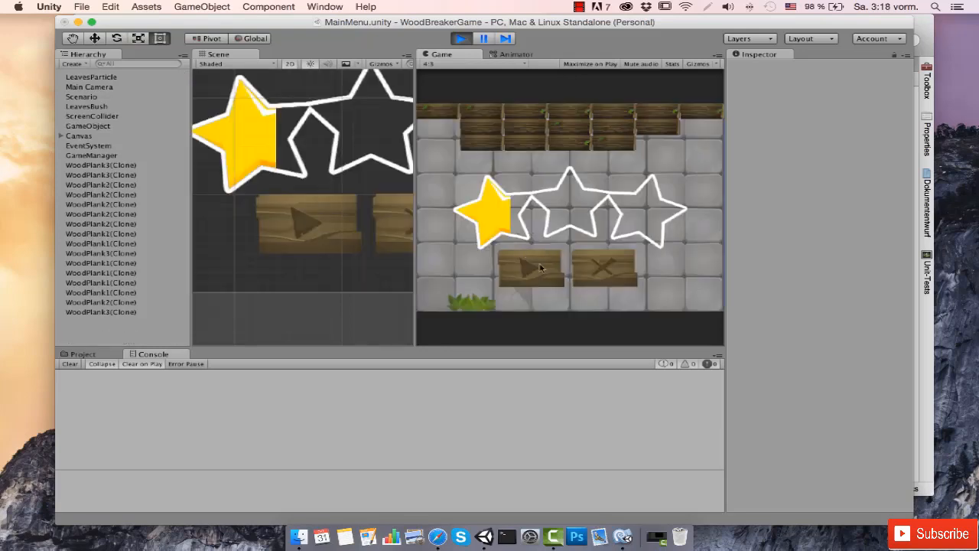
left_click(603, 272)
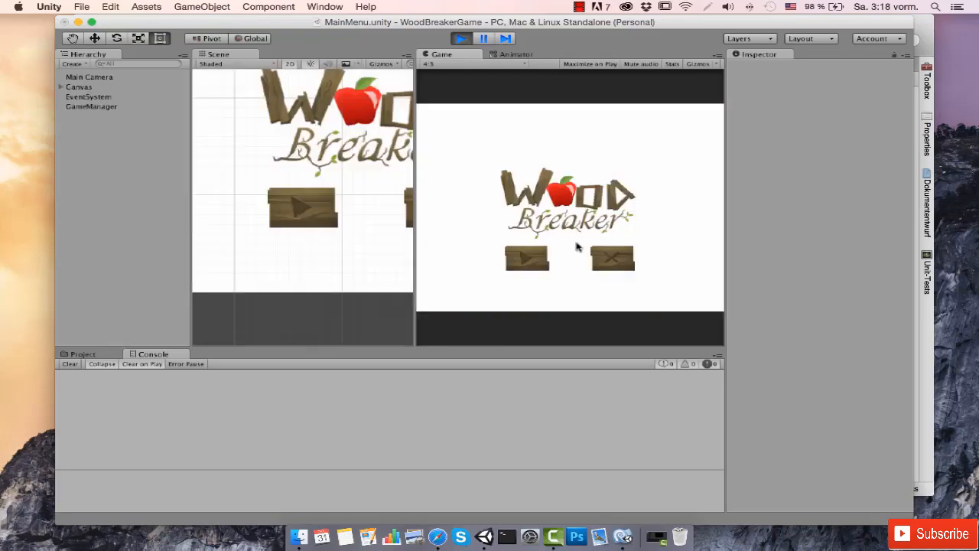
left_click(528, 263)
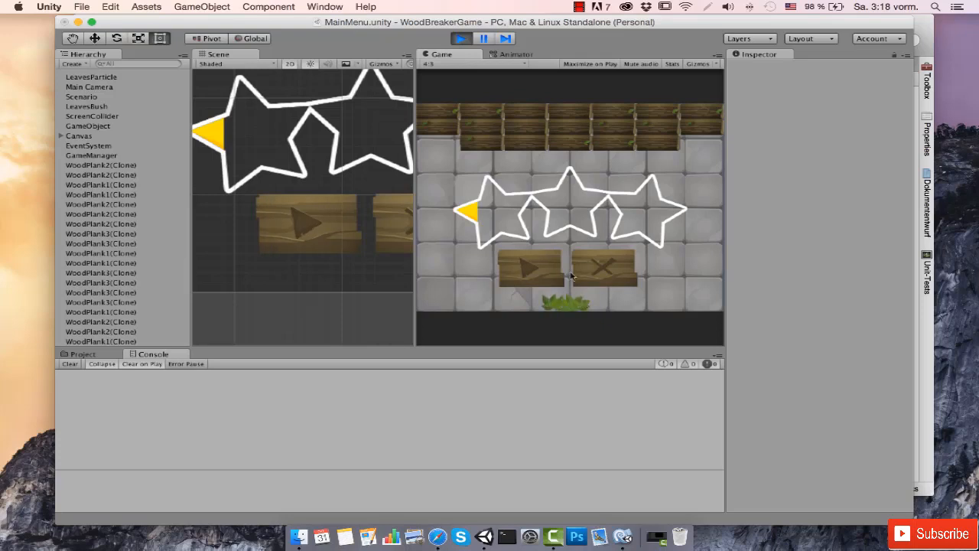
left_click(461, 39)
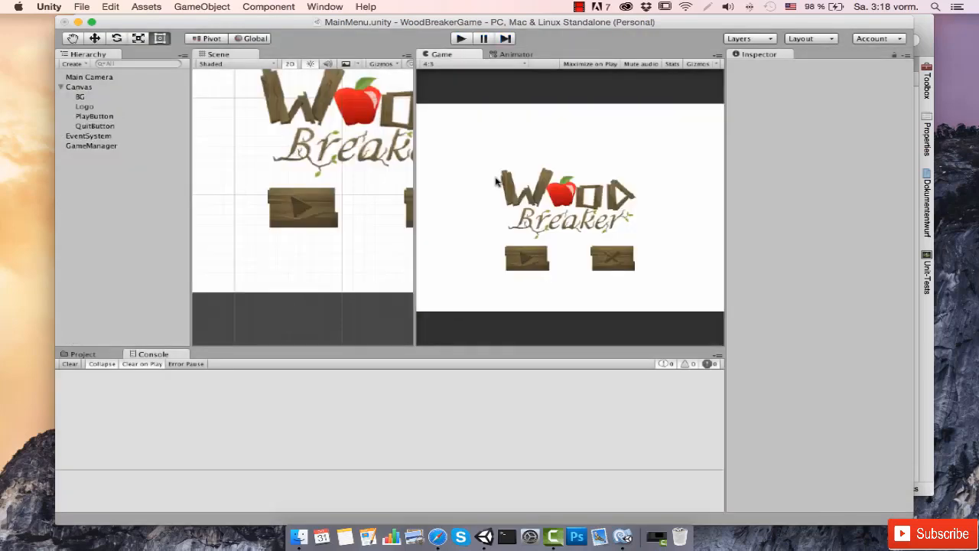